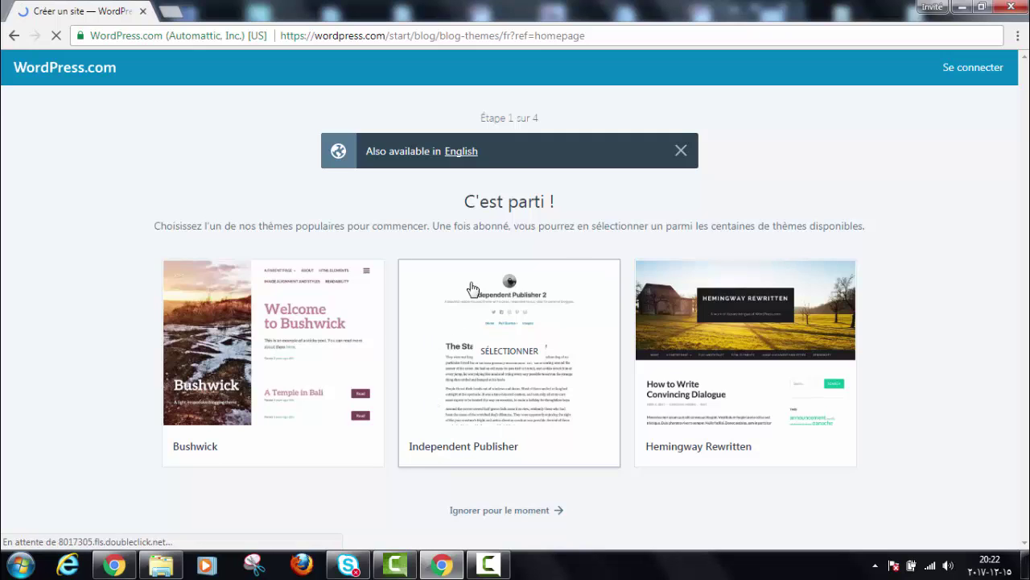
# Skip the theme choice, search for a site address using the owner's first name, and select the free wordpress.com address
pyautogui.click(491, 512)
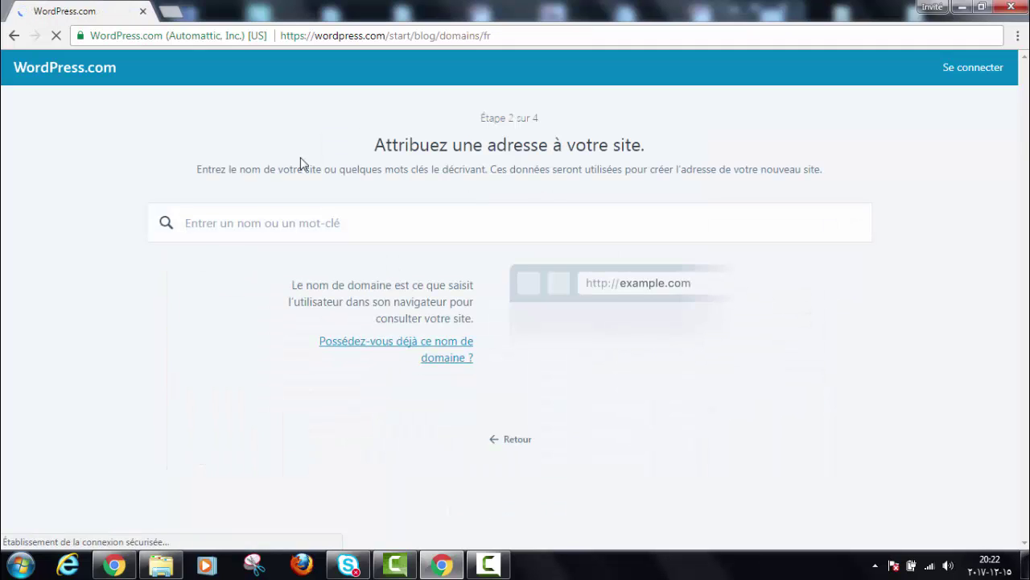
pyautogui.write('houda')
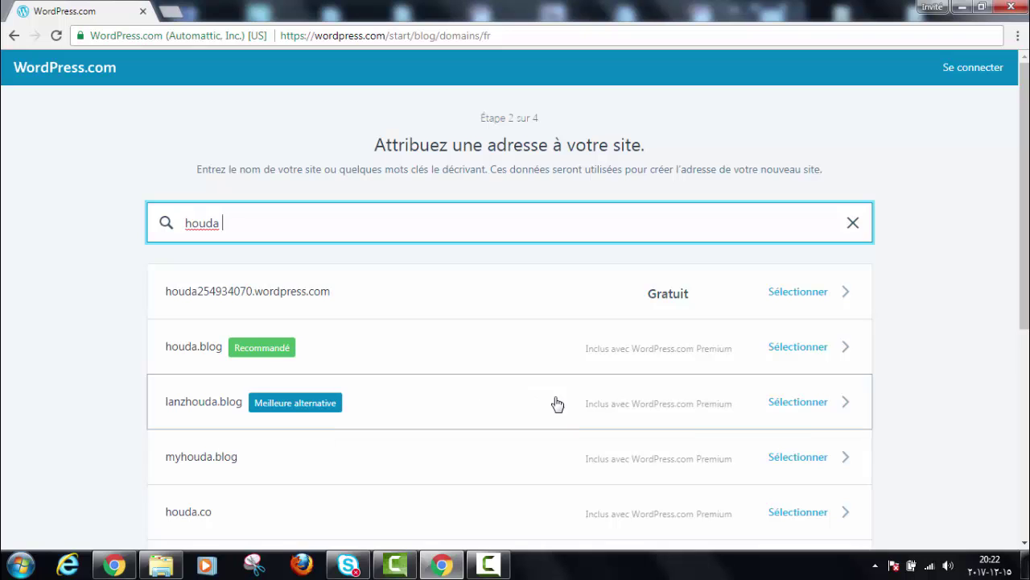
pyautogui.moveTo(645, 352)
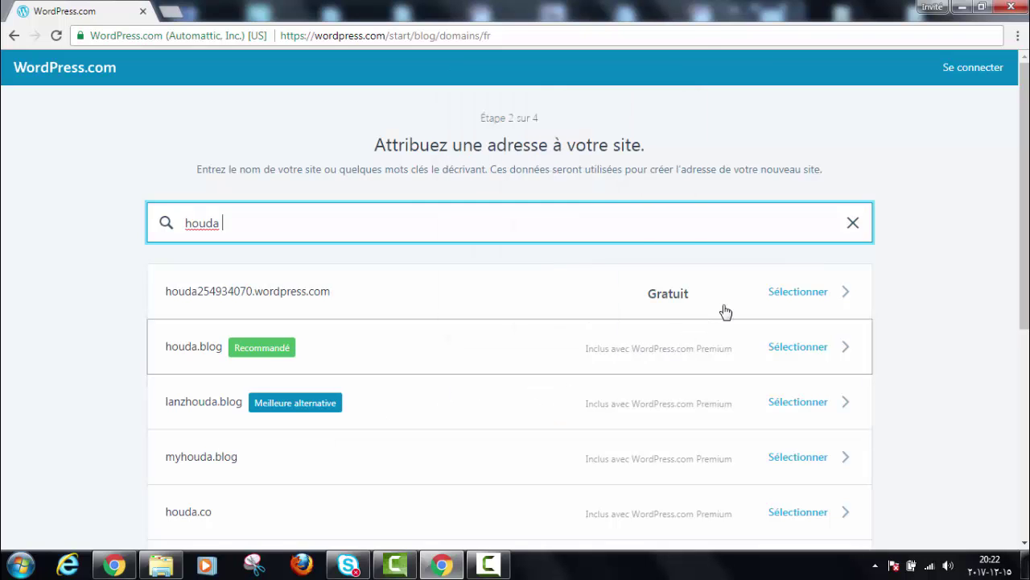
pyautogui.click(773, 298)
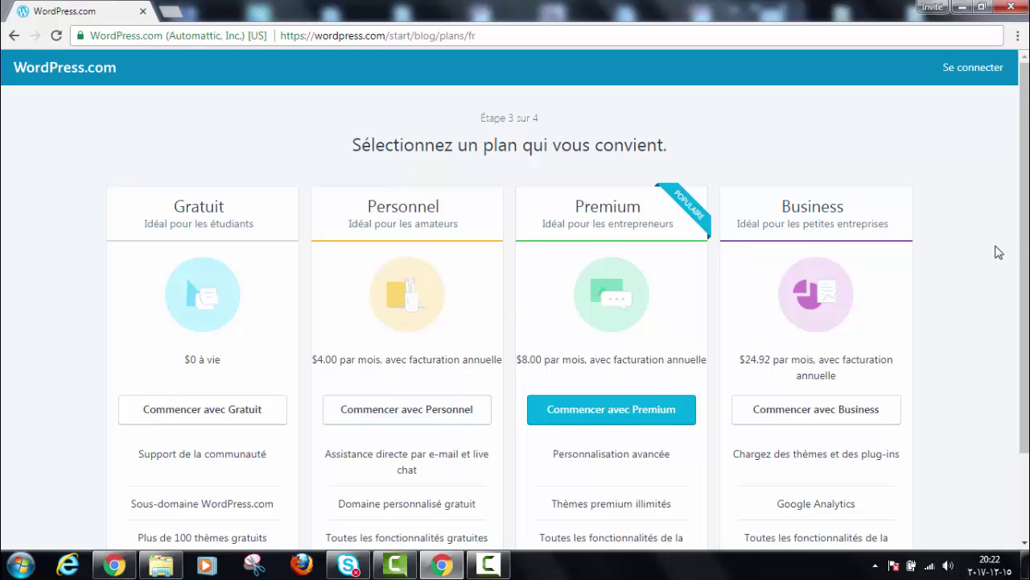
# Choose the Gratuit plan and create the account with the owner's email address and a password
pyautogui.moveTo(1026, 238); pyautogui.dragTo(1028, 265)
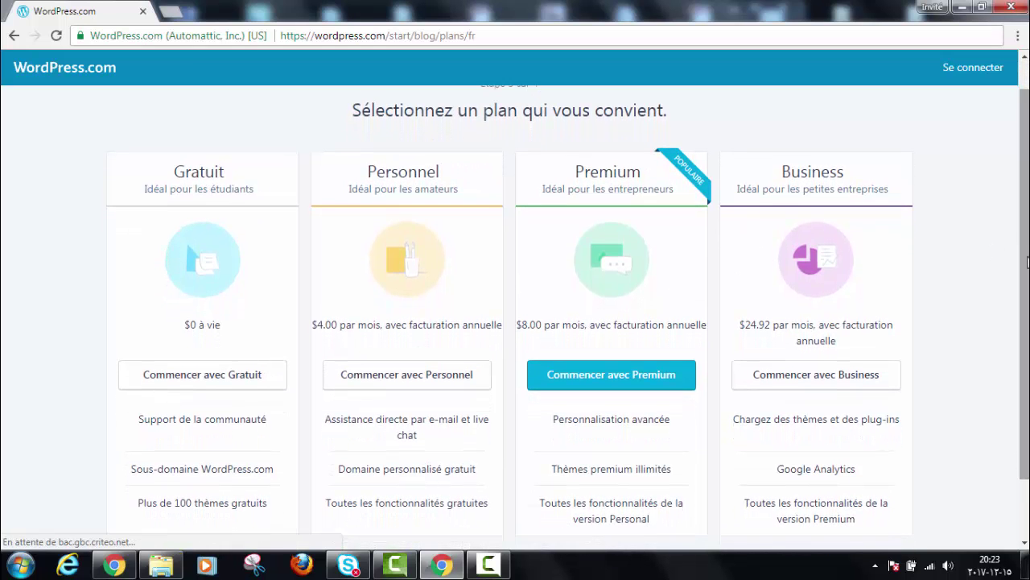
pyautogui.click(181, 383)
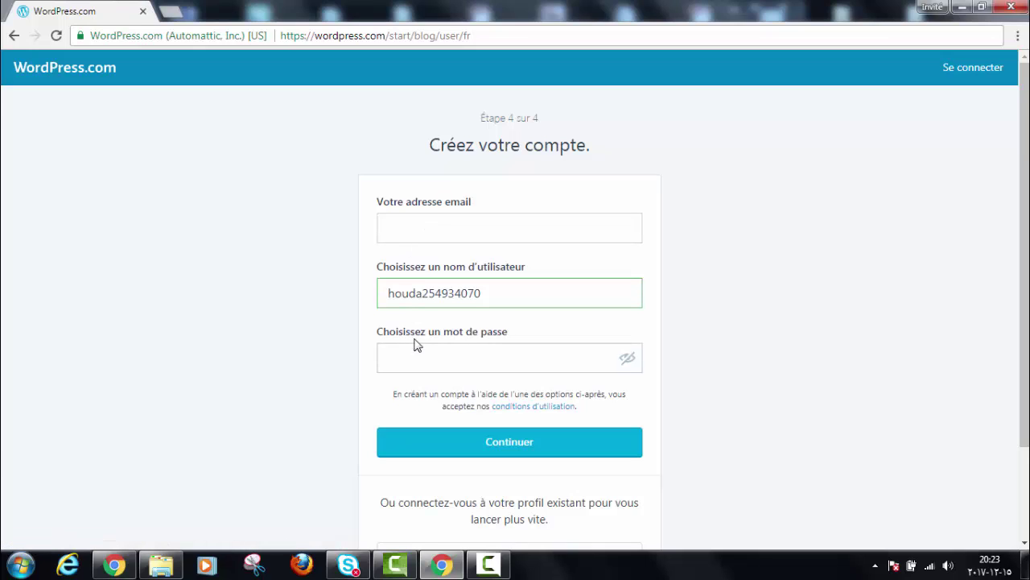
pyautogui.click(423, 231)
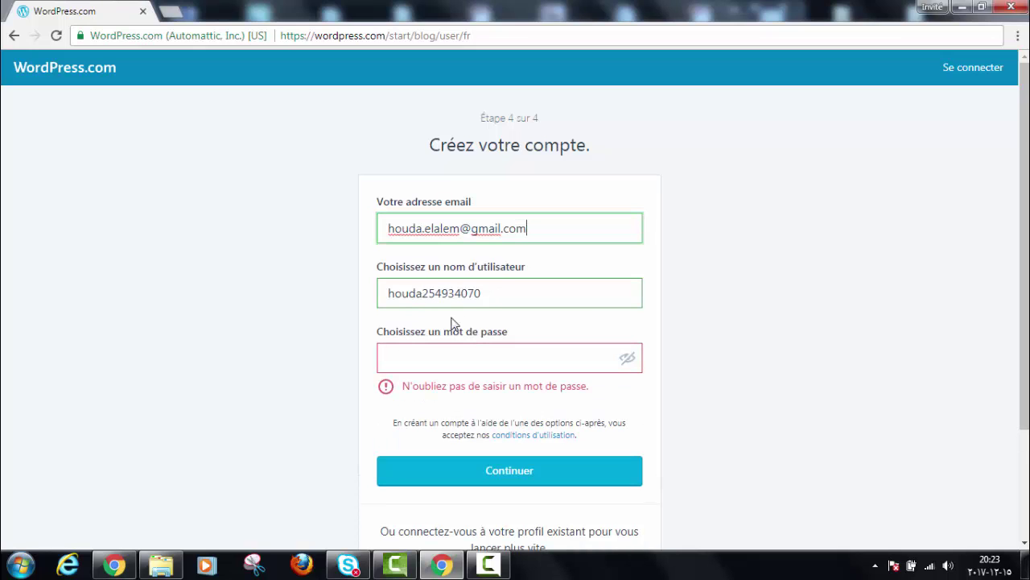
pyautogui.click(405, 362)
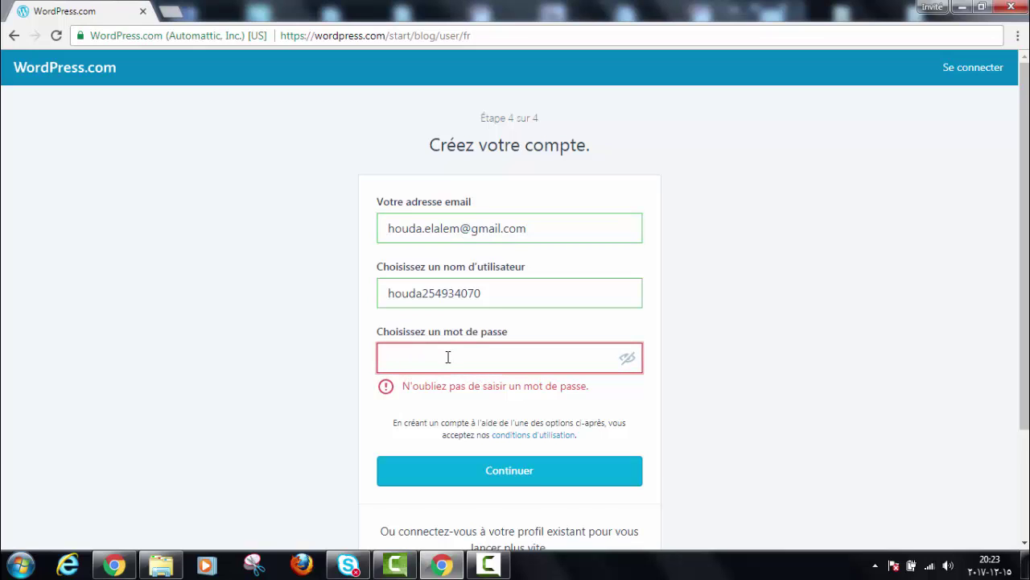
pyautogui.write('••')
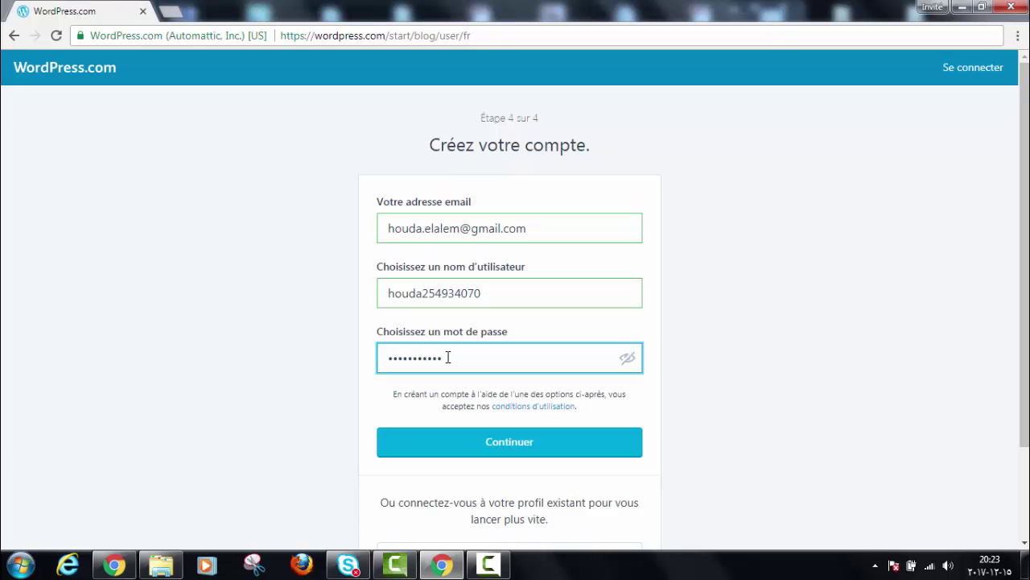
pyautogui.click(482, 451)
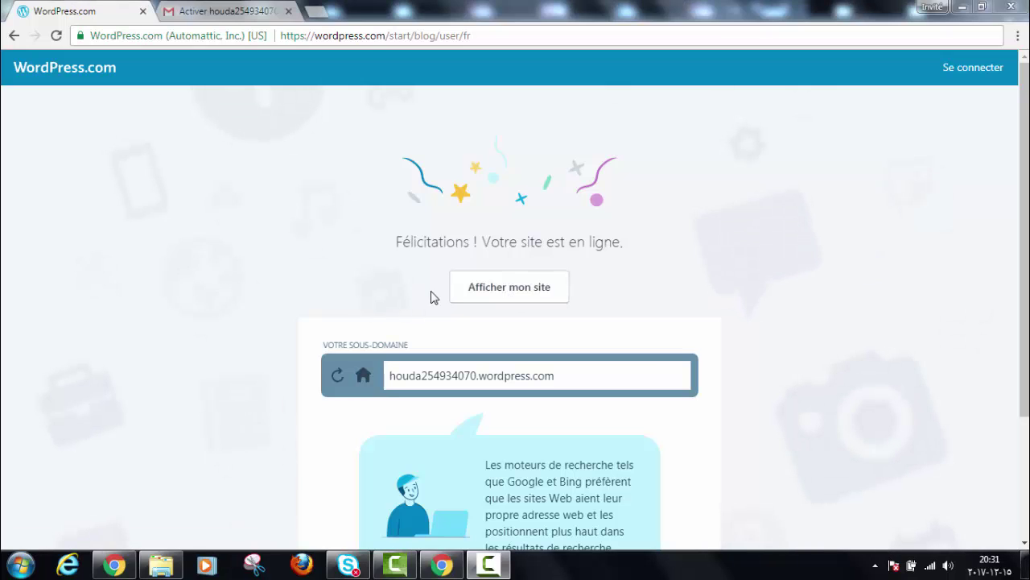
# Display the new site, then confirm the account's email address from the WordPress.com activation message in Gmail
pyautogui.click(500, 286)
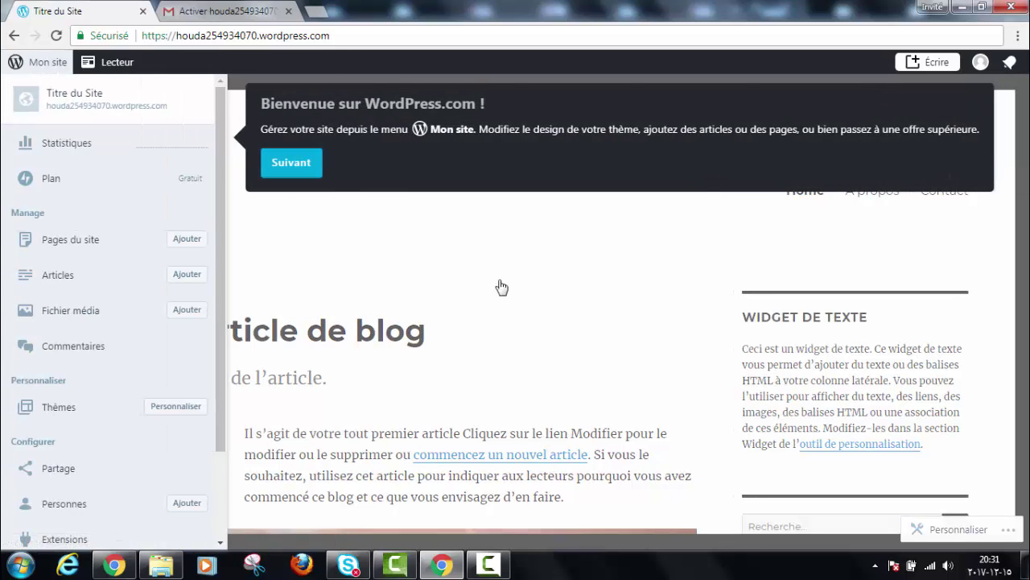
pyautogui.click(211, 11)
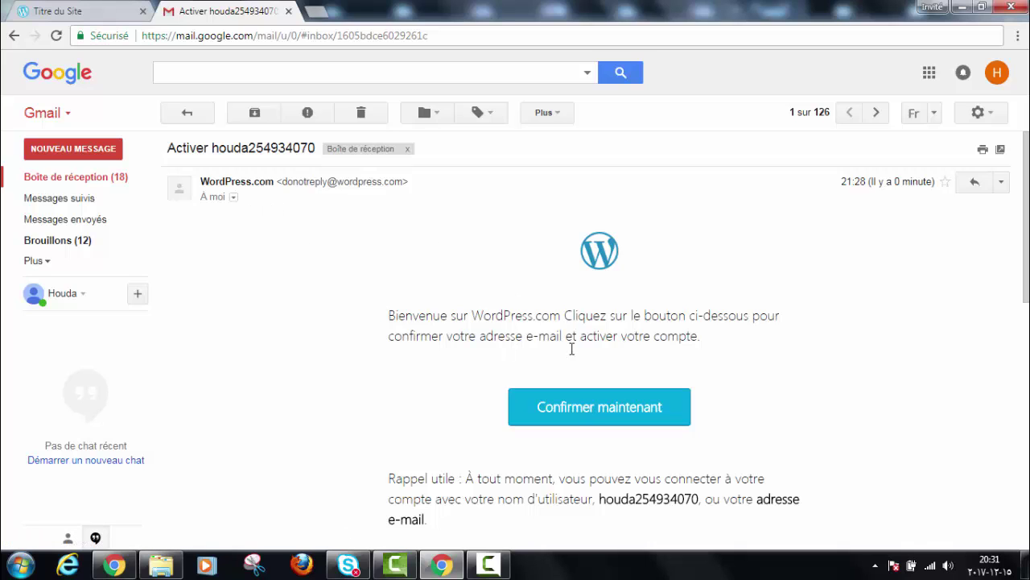
pyautogui.click(577, 408)
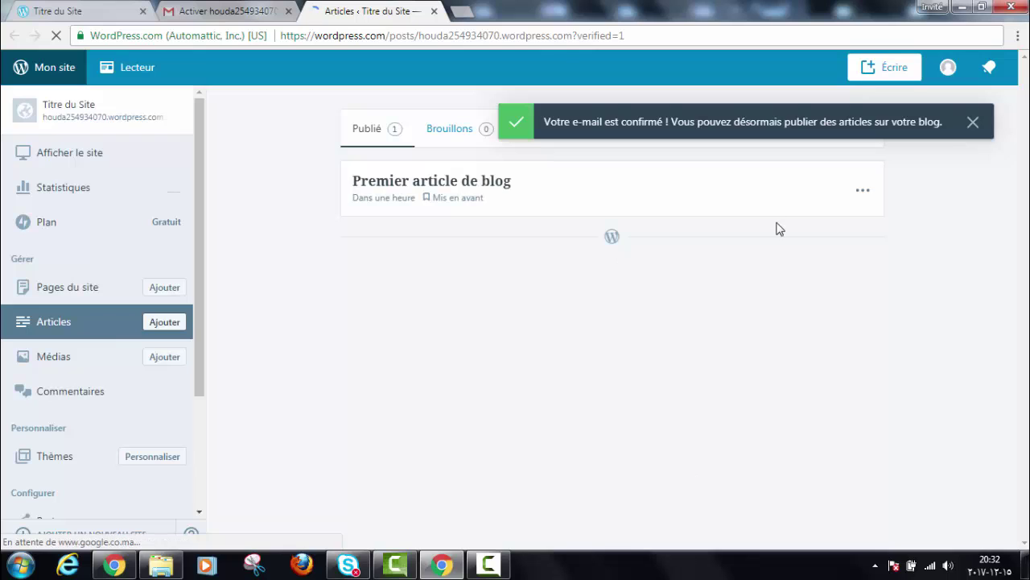
pyautogui.click(974, 123)
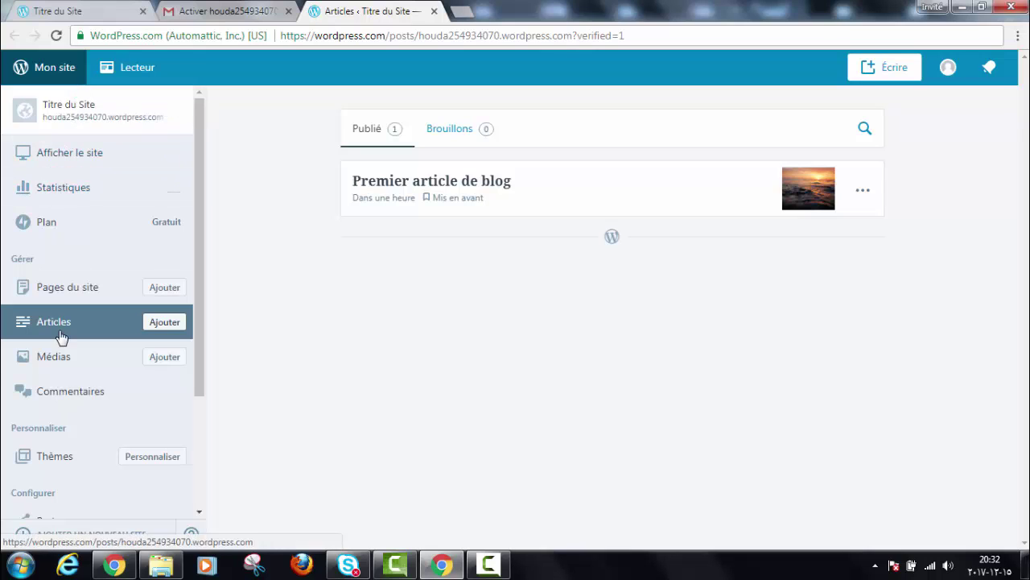
# Open the site's theme catalogue and filter it to show only Gratuit themes
pyautogui.click(58, 463)
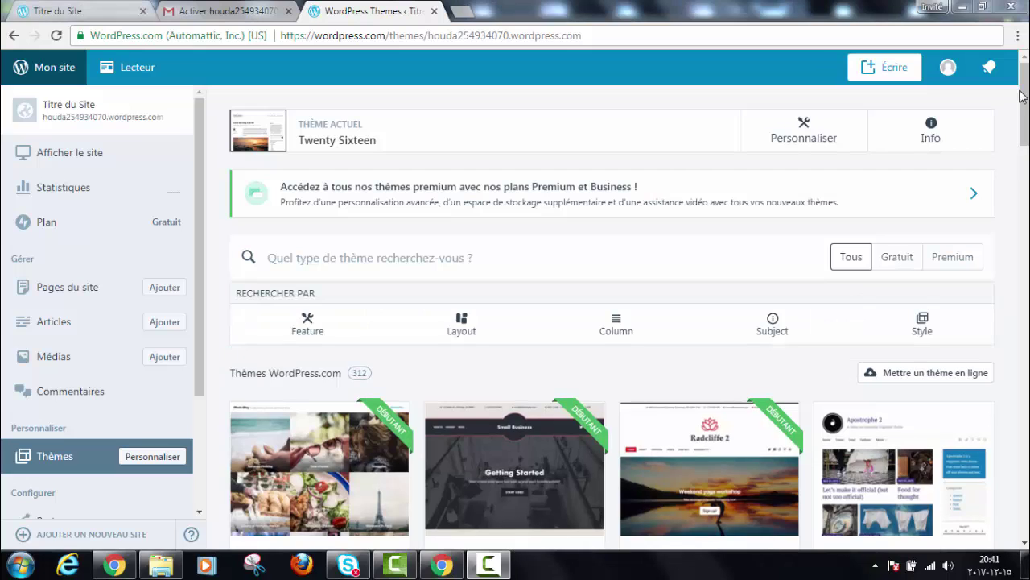
pyautogui.moveTo(1025, 95)
pyautogui.mouseDown()
pyautogui.moveTo(1024, 212)
pyautogui.moveTo(1024, 94)
pyautogui.mouseUp()
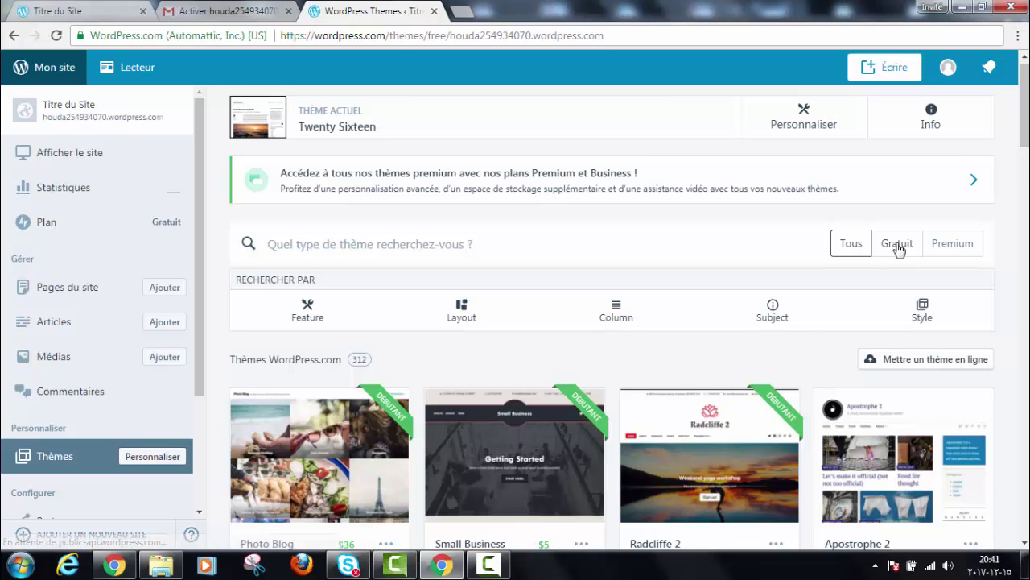
pyautogui.click(898, 243)
pyautogui.scroll(-8, 612, 322)
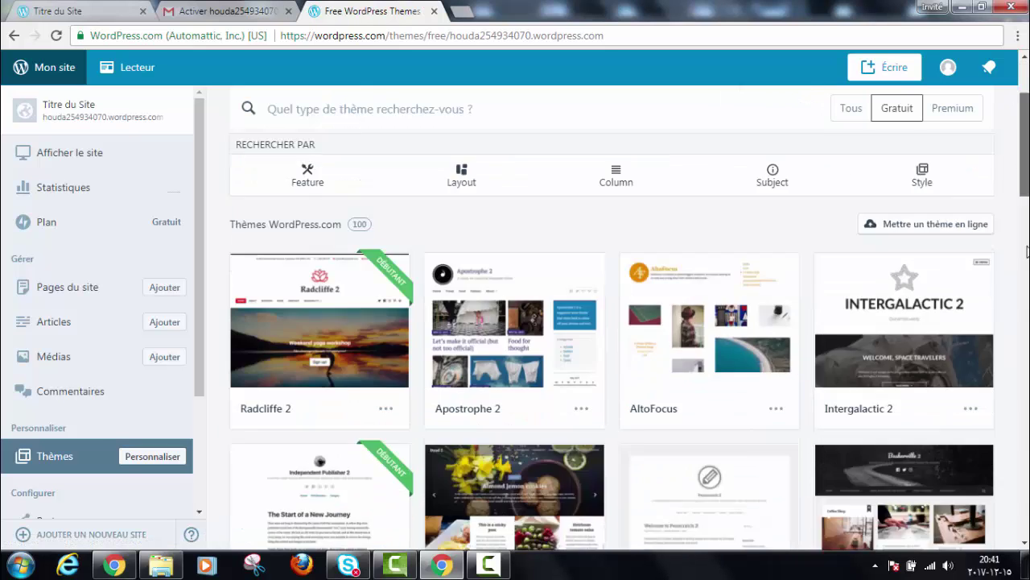
pyautogui.scroll(6, 612, 322)
pyautogui.scroll(2, 612, 322)
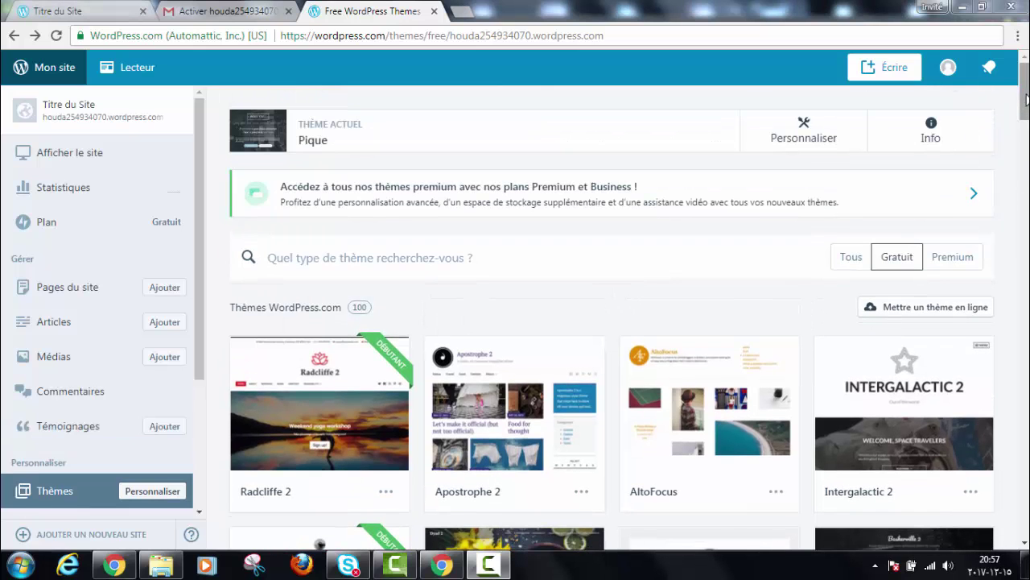
# Activate the free Dara theme and start customizing the site with it
pyautogui.moveTo(1027, 98); pyautogui.dragTo(1027, 143)
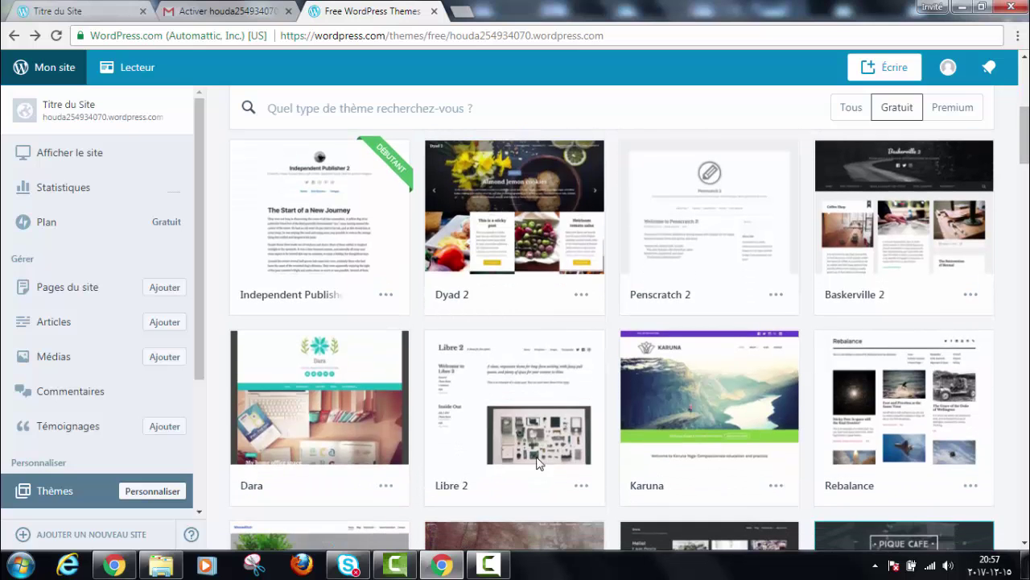
pyautogui.click(321, 410)
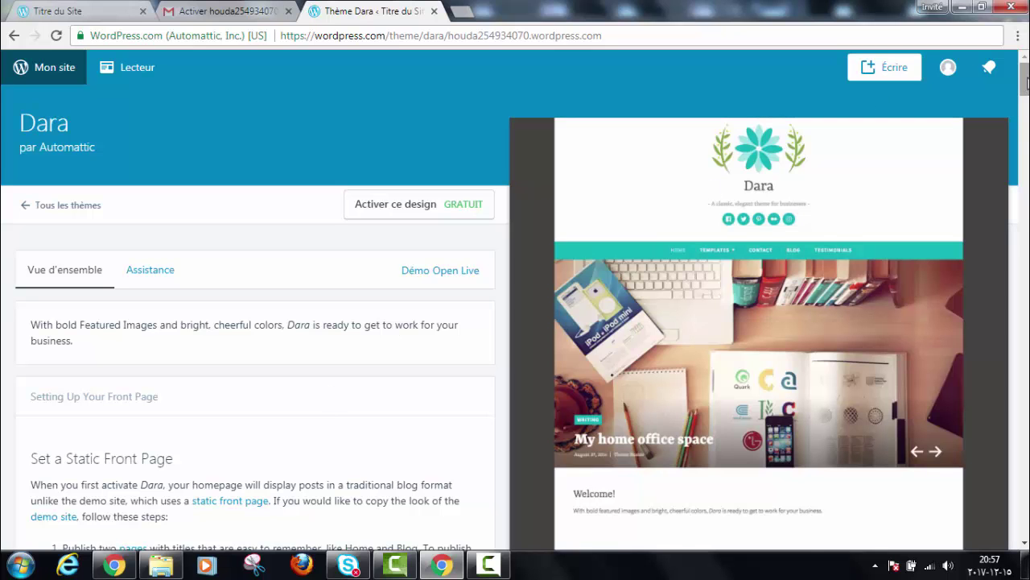
pyautogui.moveTo(1026, 79)
pyautogui.mouseDown()
pyautogui.moveTo(1025, 129)
pyautogui.moveTo(1026, 79)
pyautogui.mouseUp()
pyautogui.click(375, 207)
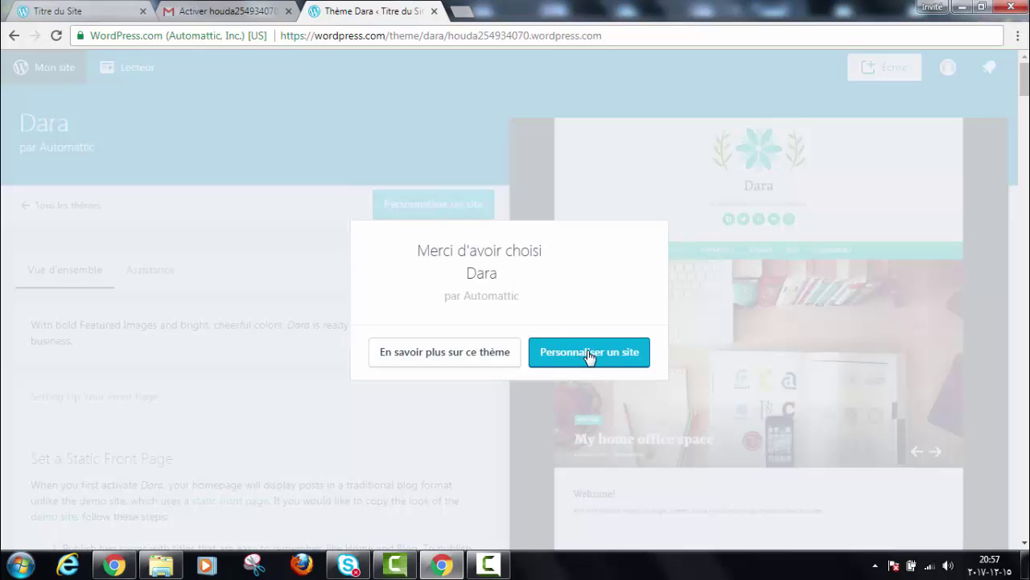
pyautogui.click(585, 357)
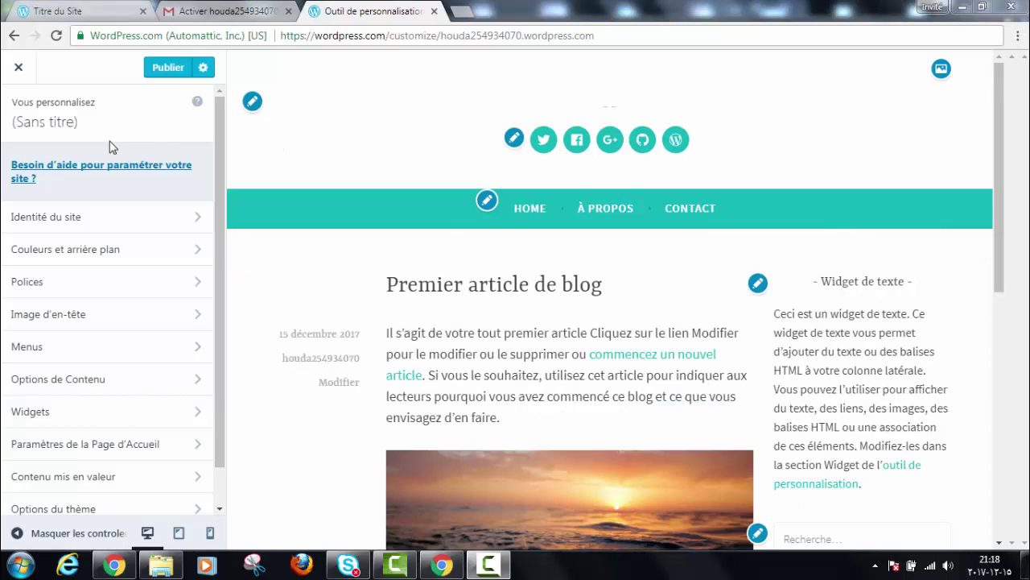
# Set the site title to "tutoriel" and the slogan to "video" in the site identity settings
pyautogui.click(94, 122)
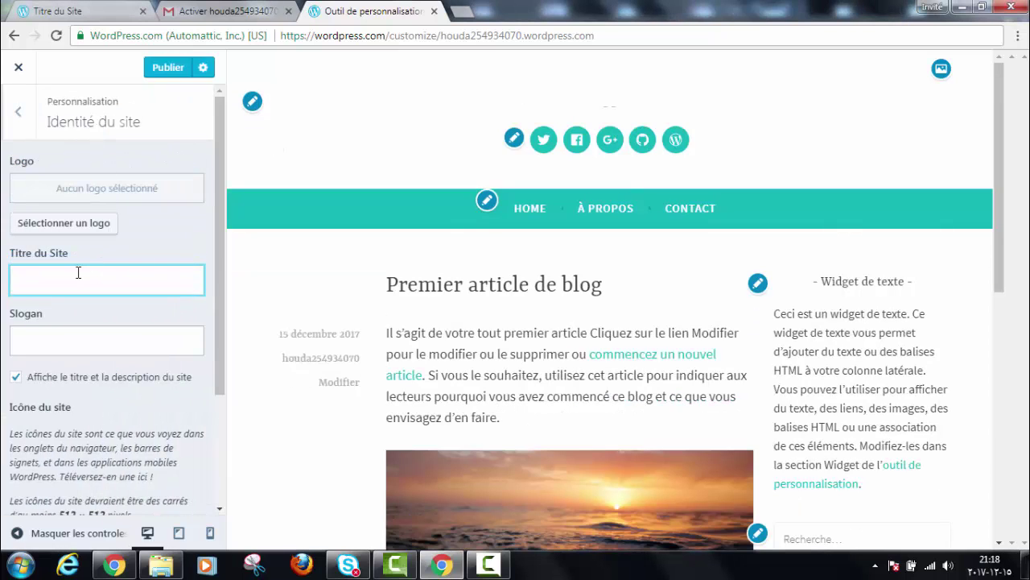
pyautogui.write('tutol')
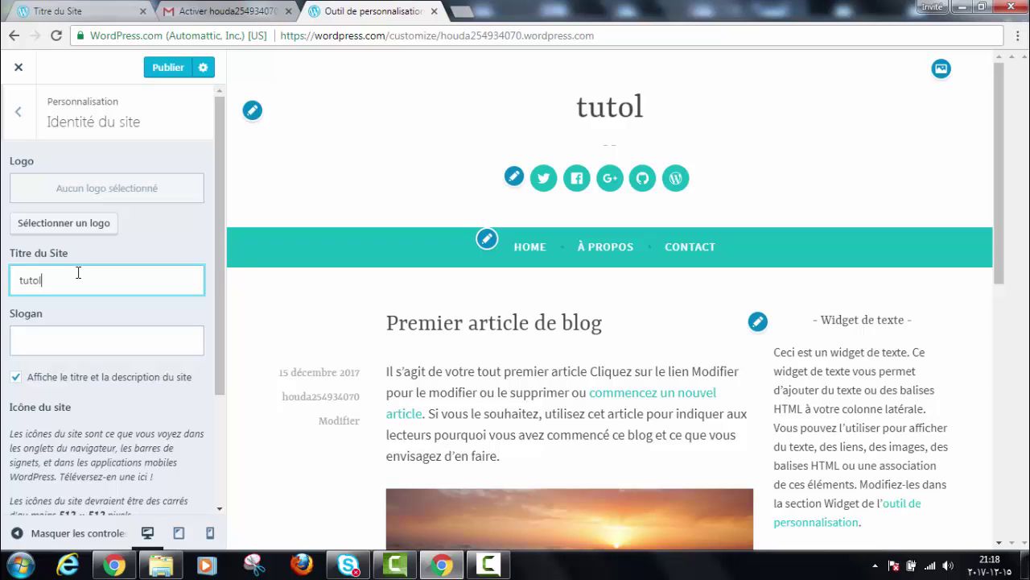
pyautogui.press('BackSpace')
pyautogui.write('riel')
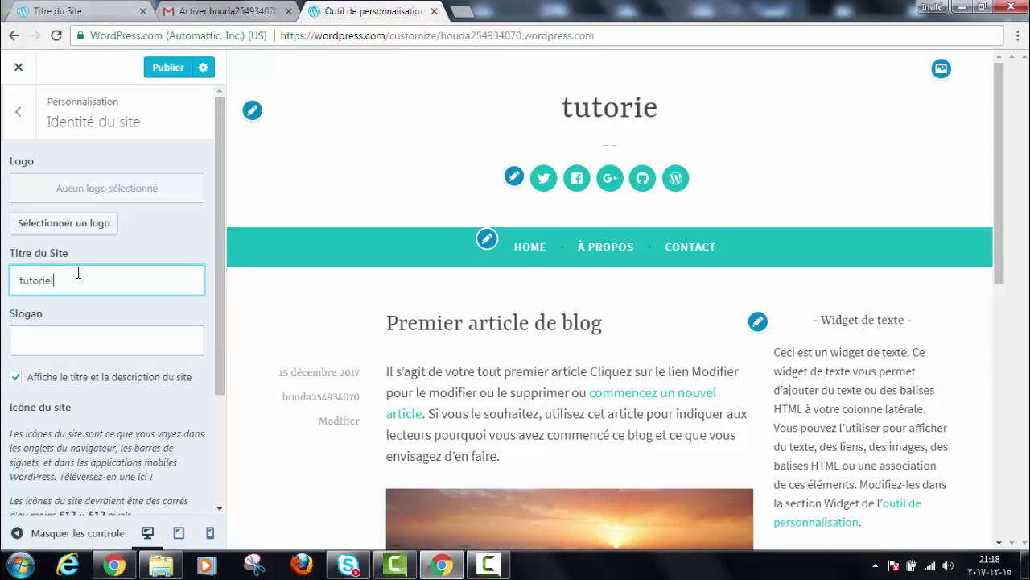
pyautogui.click(67, 339)
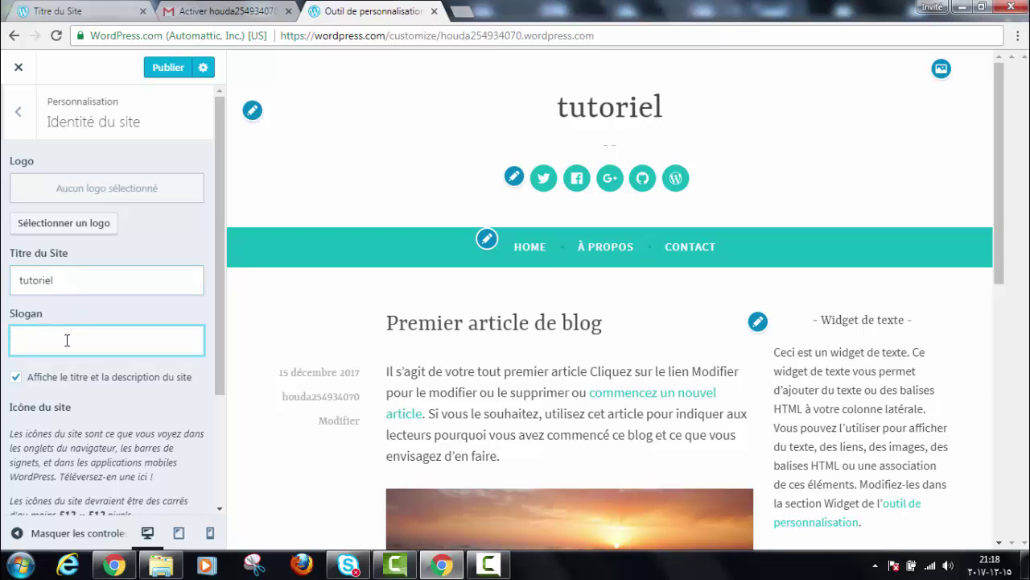
pyautogui.write('video')
pyautogui.click(19, 116)
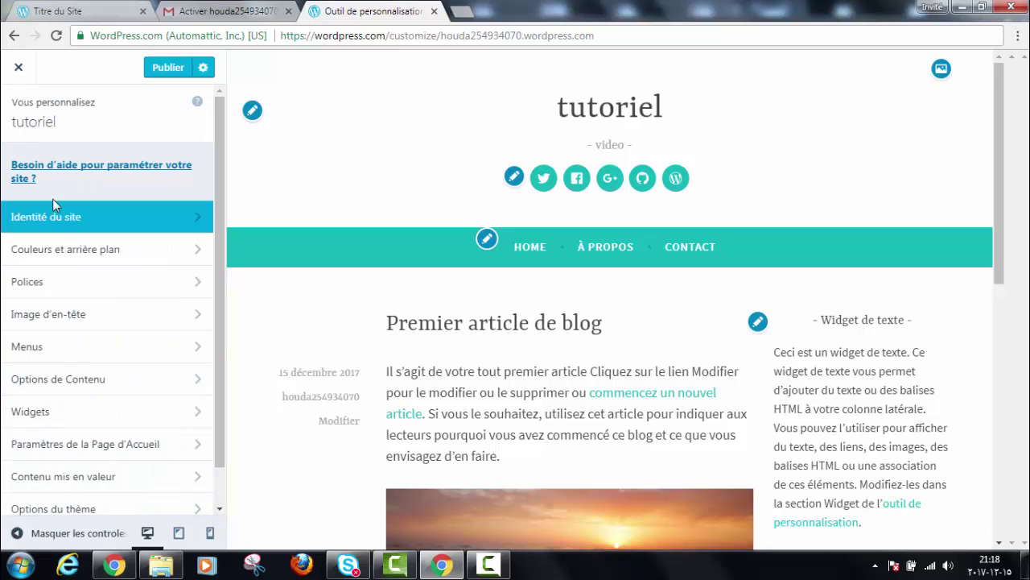
# Apply the light grey, dark grey and magenta colour palette to the site
pyautogui.click(95, 253)
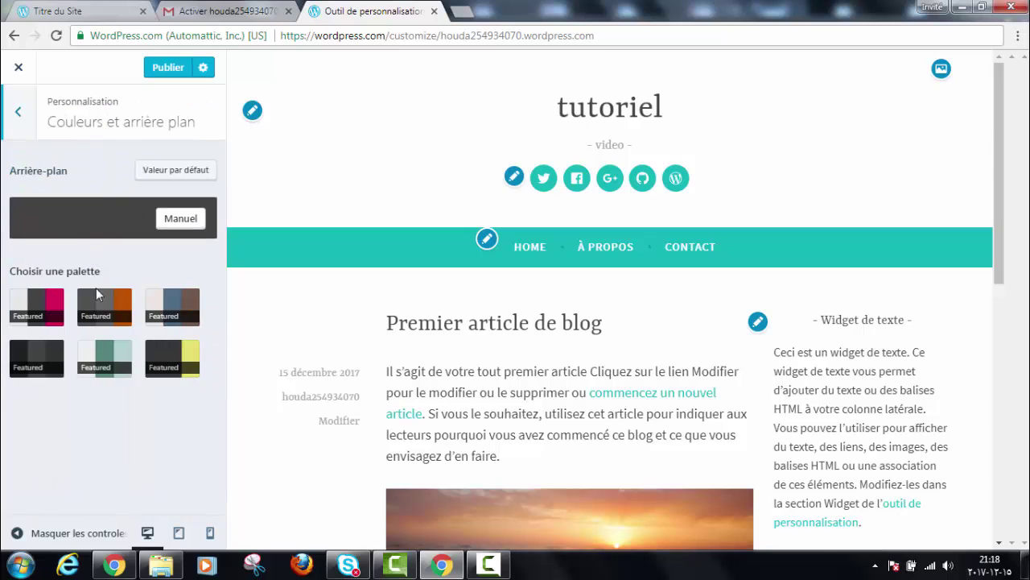
pyautogui.click(40, 311)
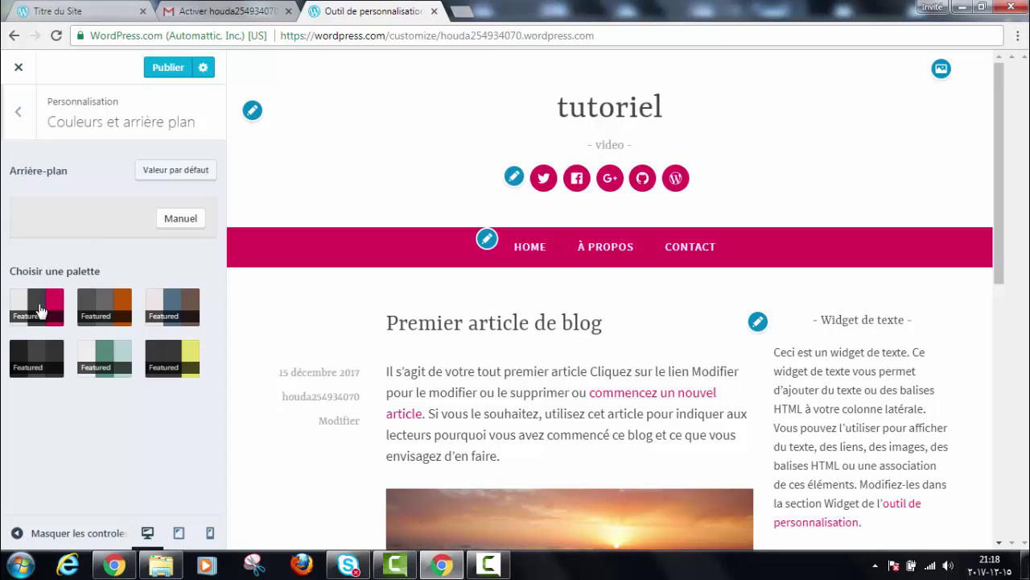
pyautogui.click(22, 117)
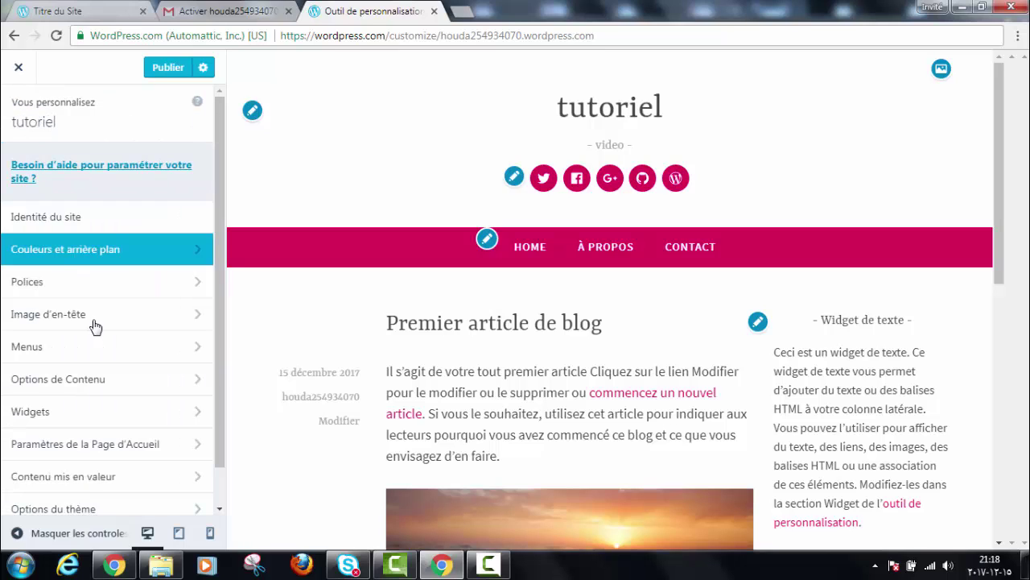
# Set the font of the site's headings to Cherry Swash
pyautogui.click(73, 286)
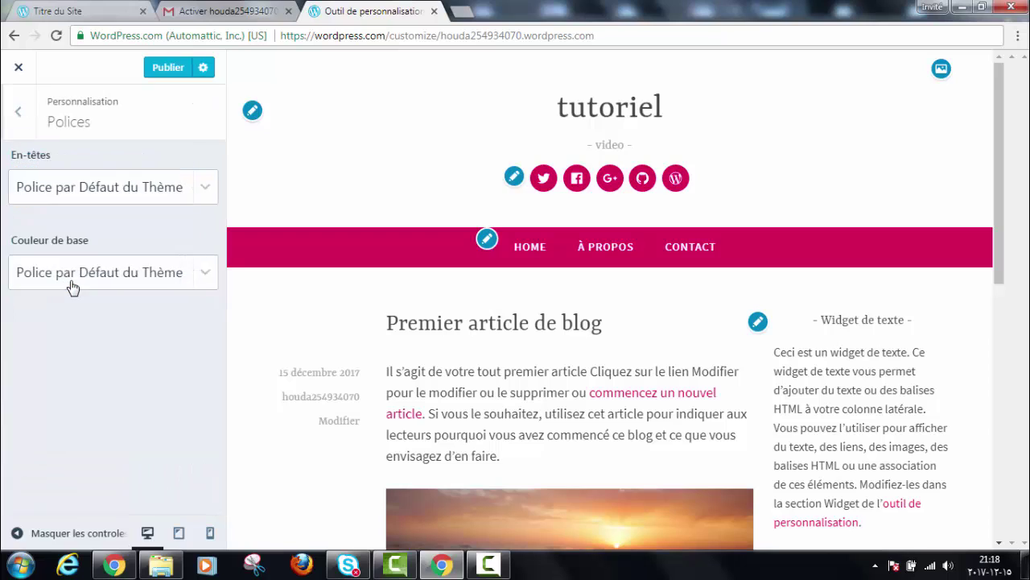
pyautogui.click(205, 201)
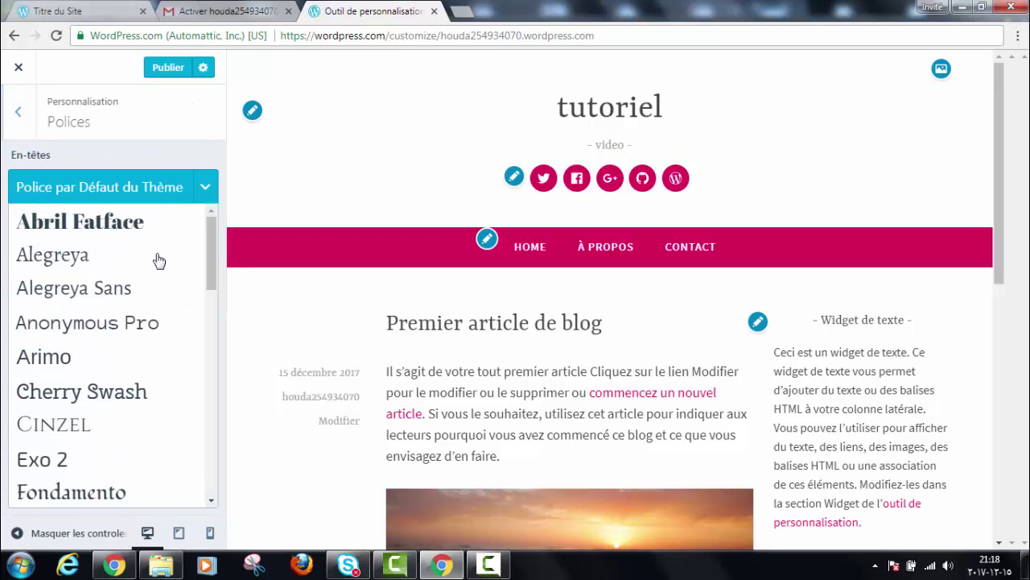
pyautogui.click(121, 392)
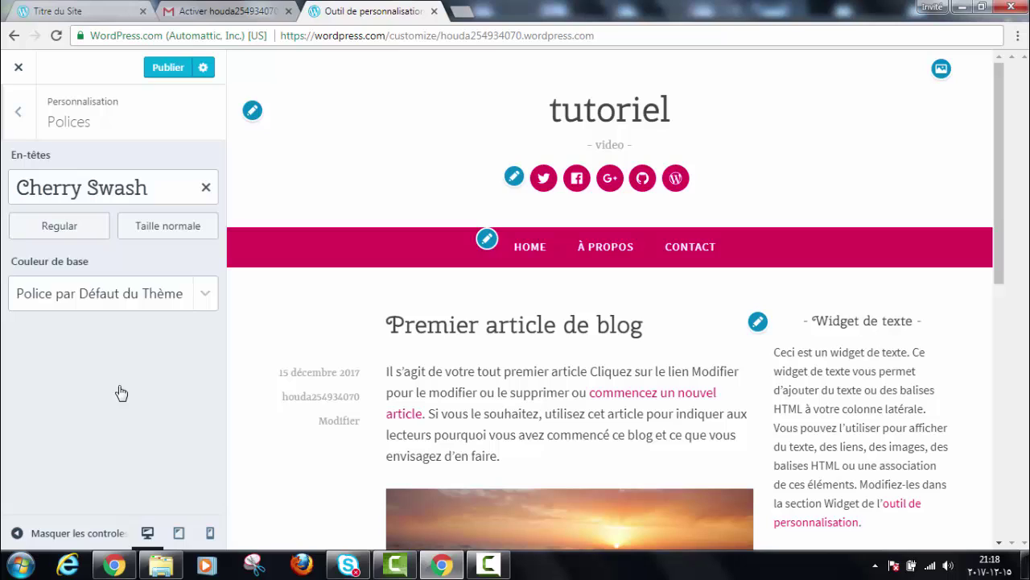
pyautogui.click(14, 115)
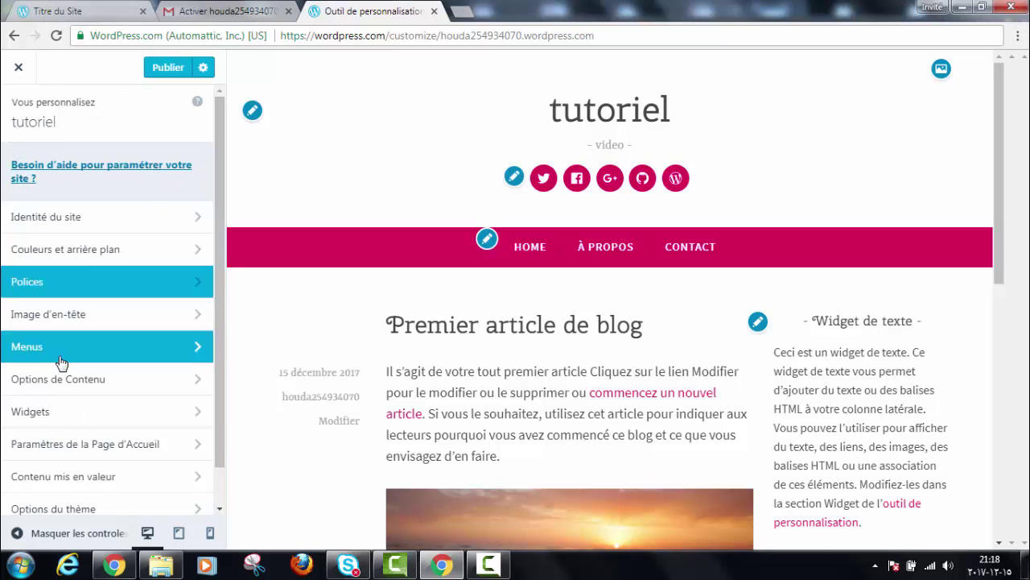
# Review the header image and menu settings, and publish the site customizations before leaving the customizer
pyautogui.click(40, 316)
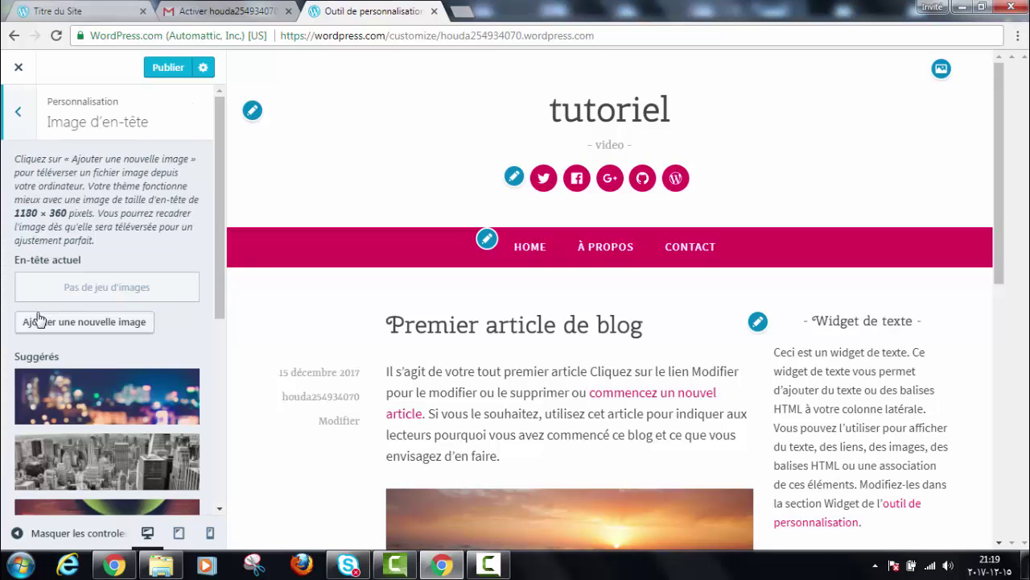
pyautogui.click(16, 119)
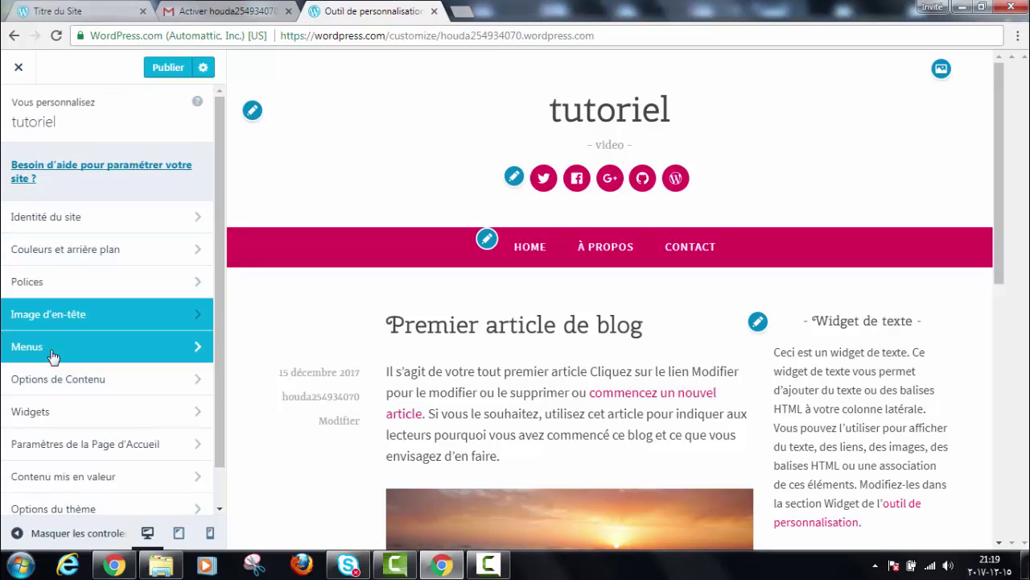
pyautogui.click(85, 361)
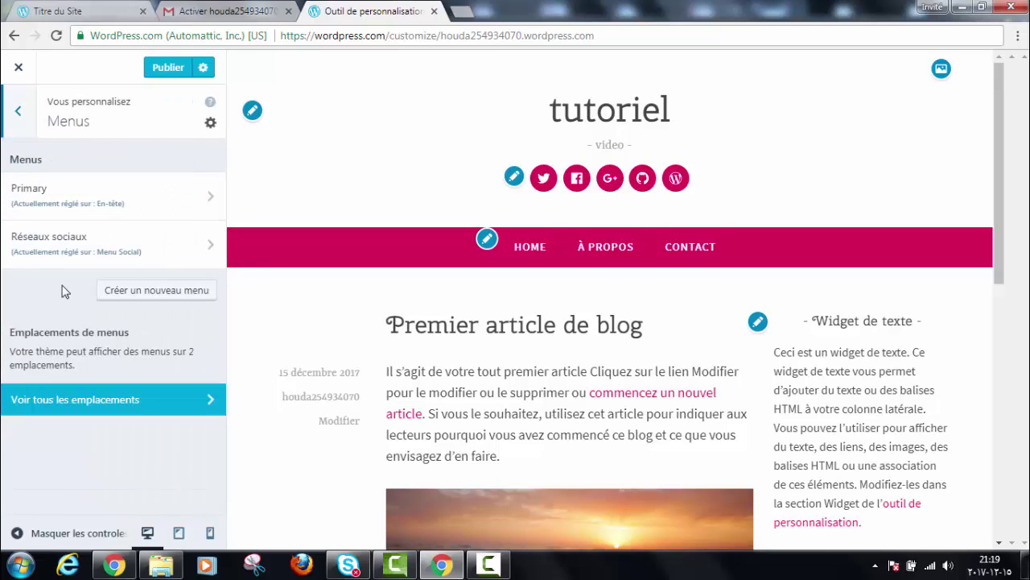
pyautogui.click(18, 111)
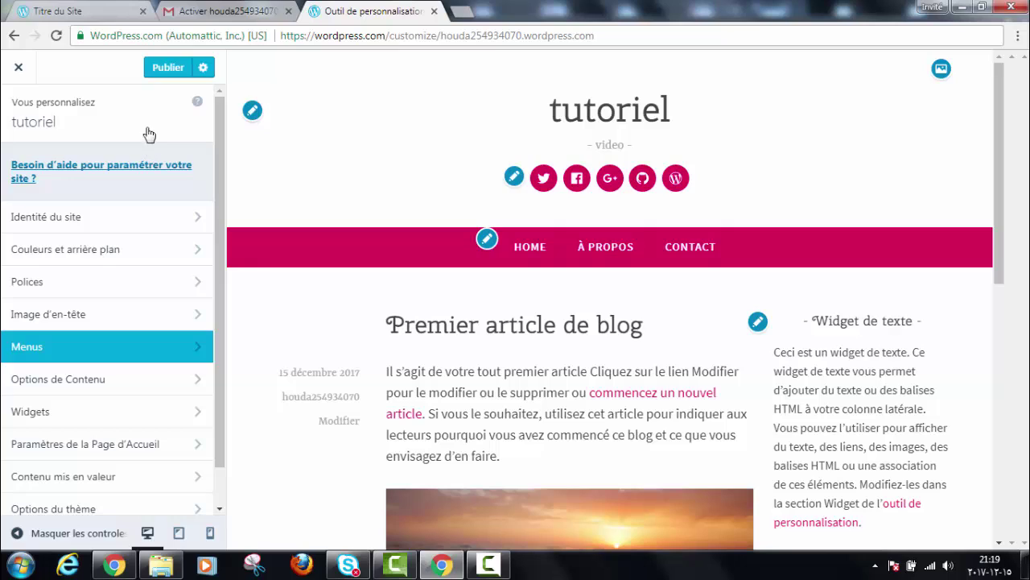
pyautogui.click(169, 71)
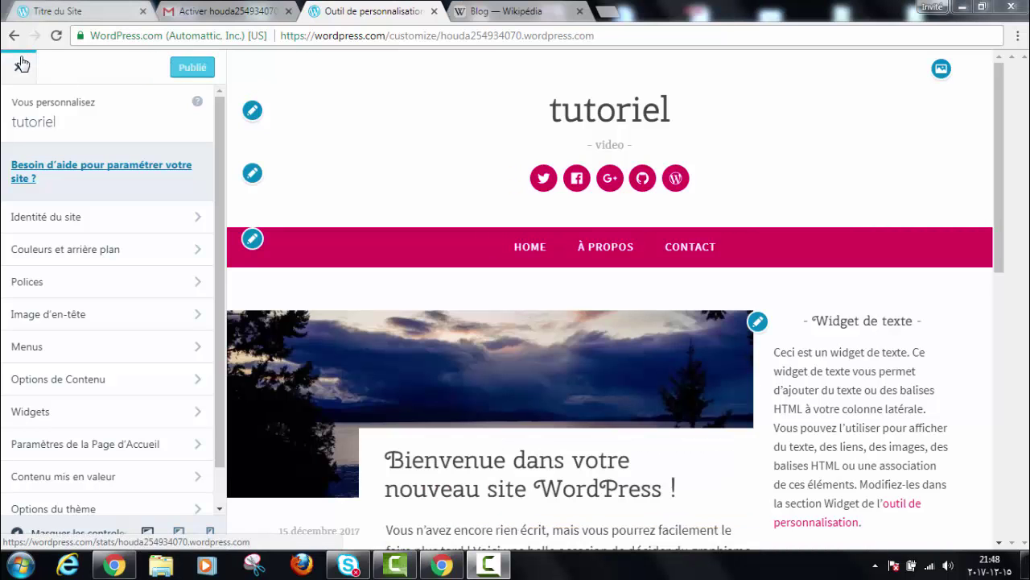
pyautogui.click(19, 68)
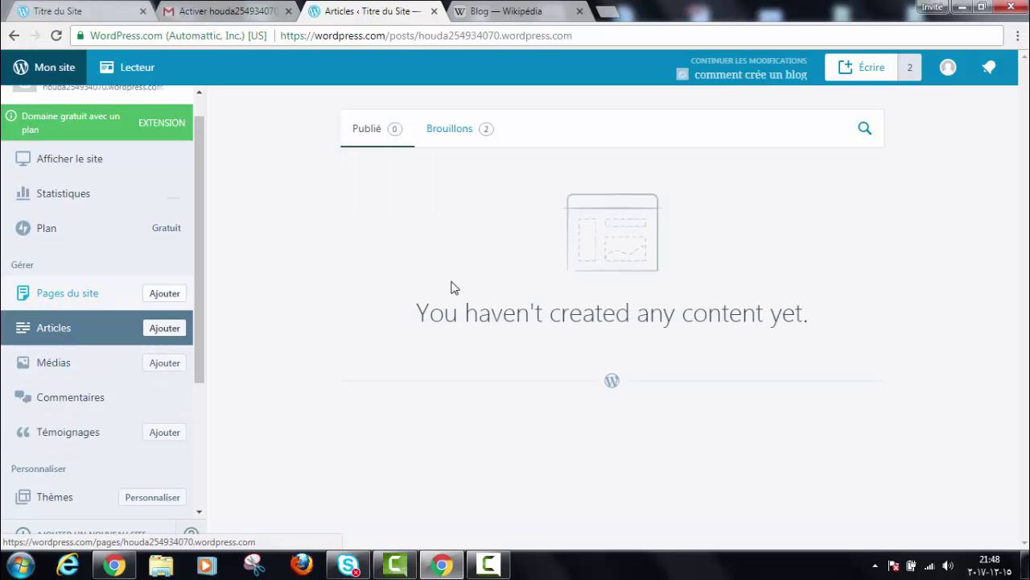
# Create a new article titled "comment crée un blog"
pyautogui.click(867, 71)
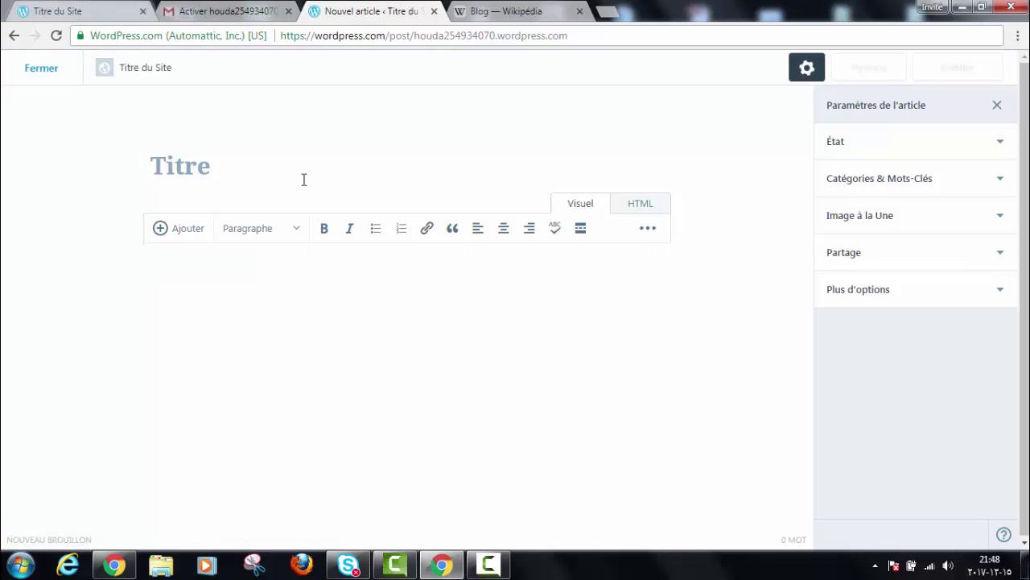
pyautogui.write('co')
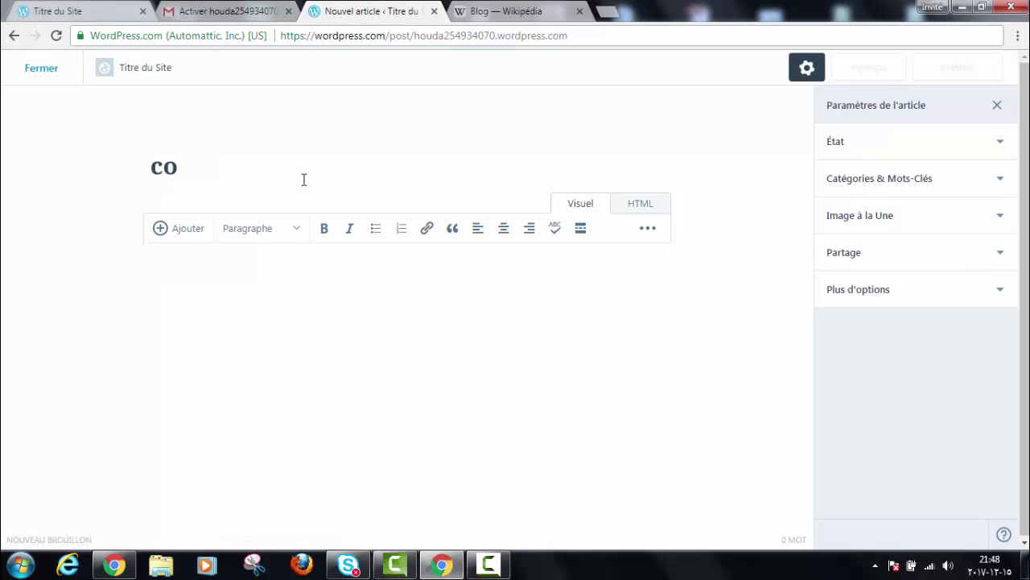
pyautogui.write('mment cr')
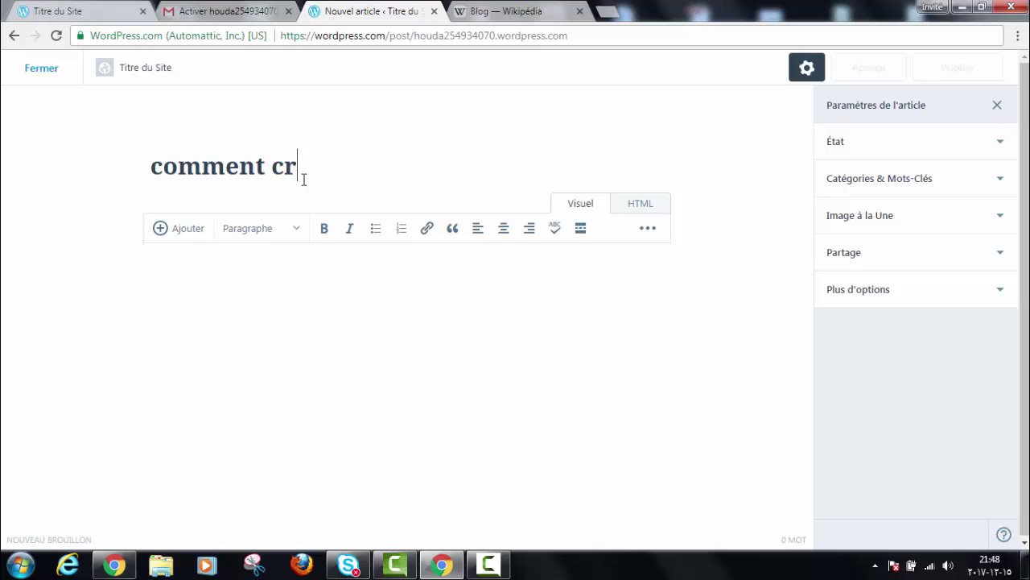
pyautogui.write('ée un b')
pyautogui.press('BackSpace')
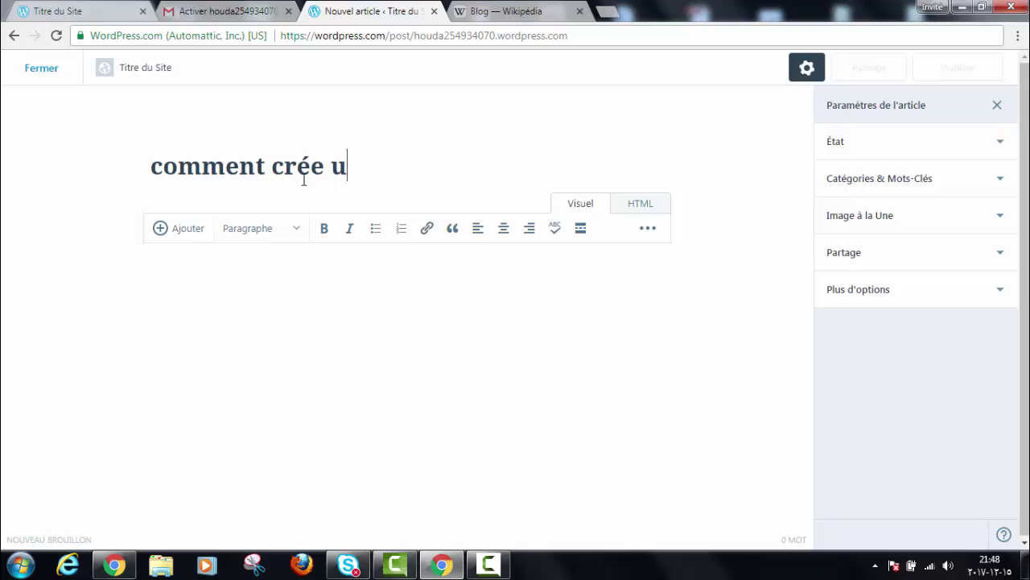
pyautogui.write('n blog')
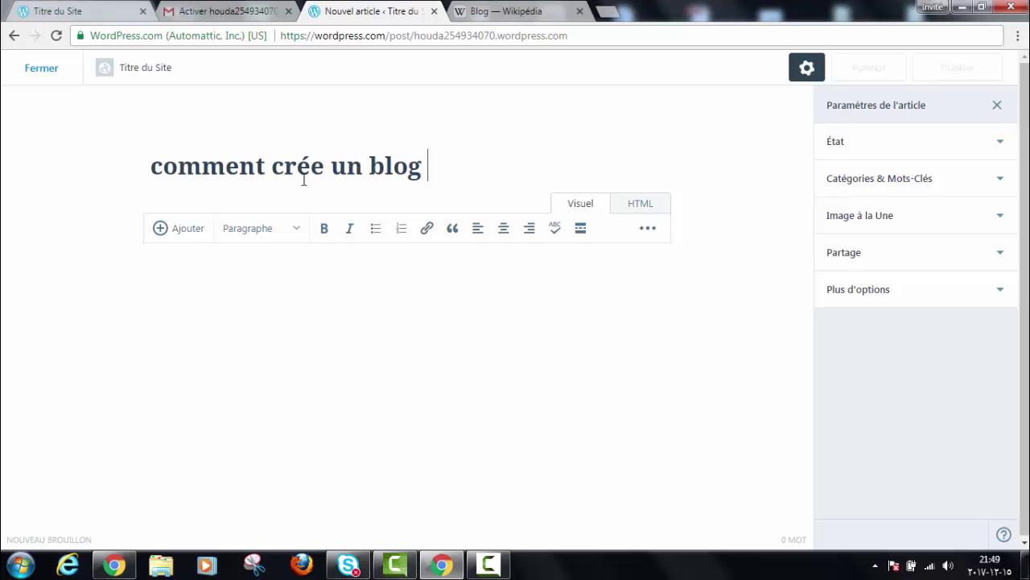
# Copy the selected introduction paragraphs of the Wikipedia Blog page into the body of the new article
pyautogui.click(497, 11)
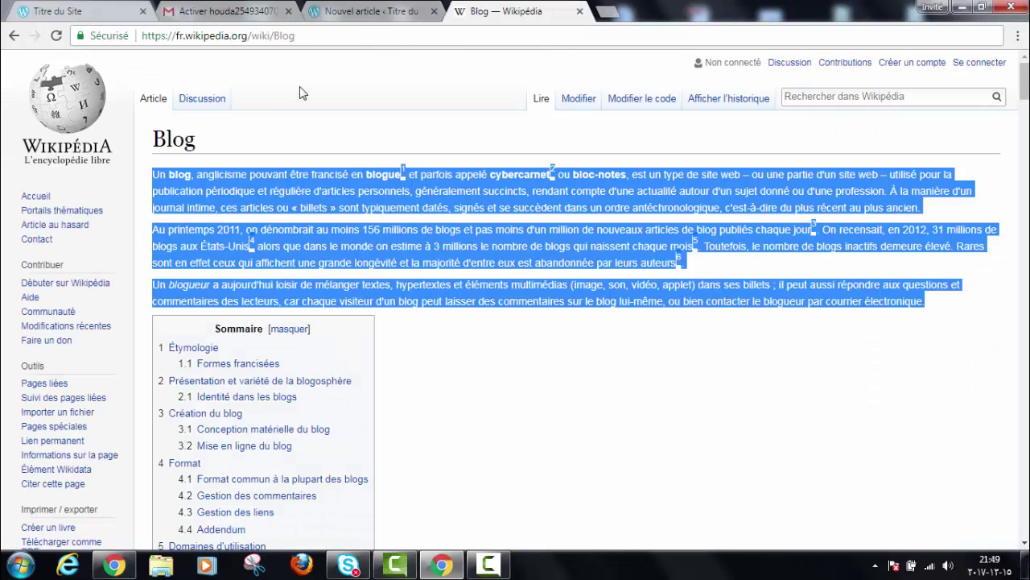
pyautogui.rightClick(260, 195)
pyautogui.click(284, 206)
pyautogui.click(389, 10)
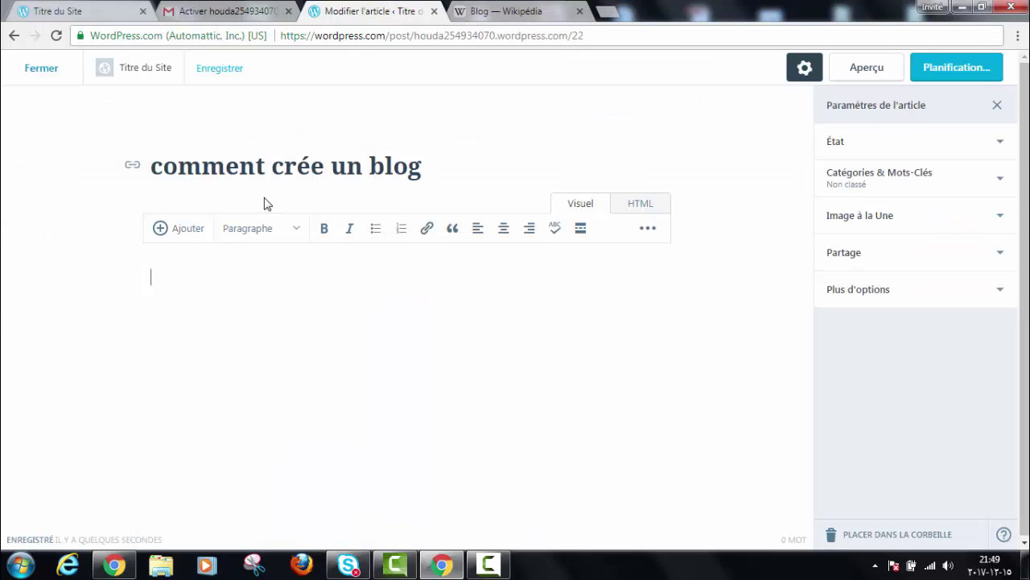
pyautogui.rightClick(213, 284)
pyautogui.click(260, 377)
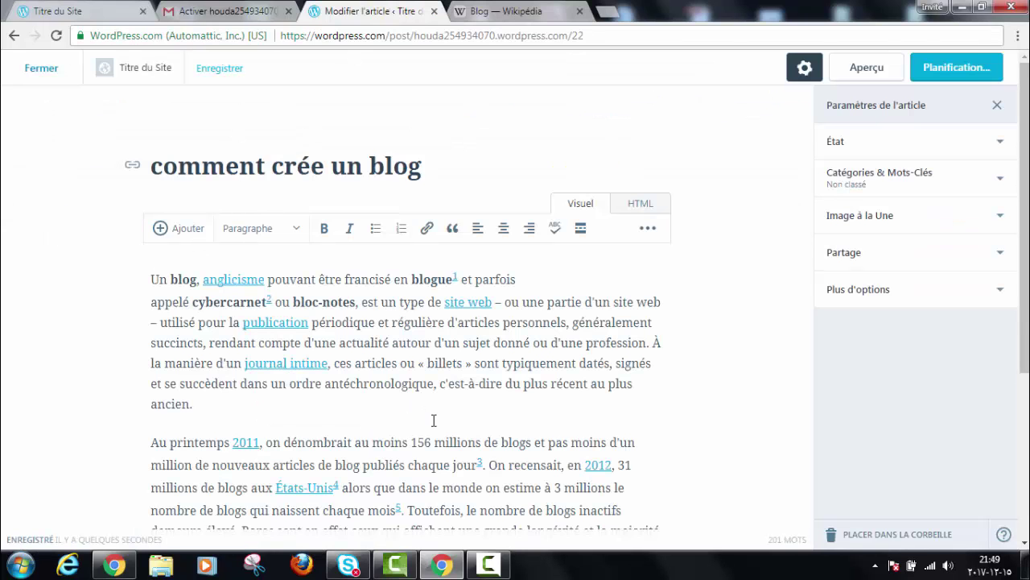
pyautogui.click(978, 219)
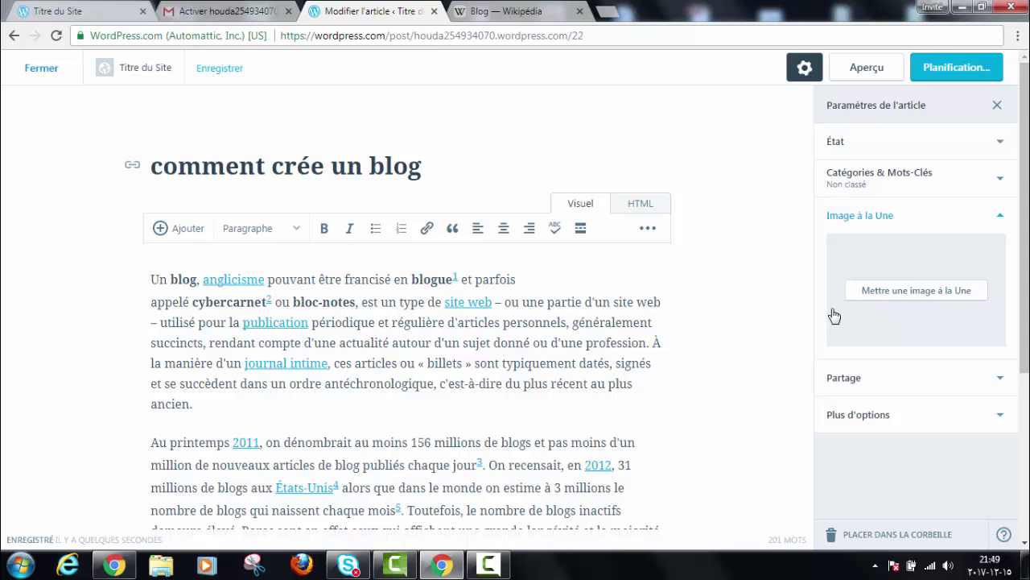
pyautogui.click(885, 298)
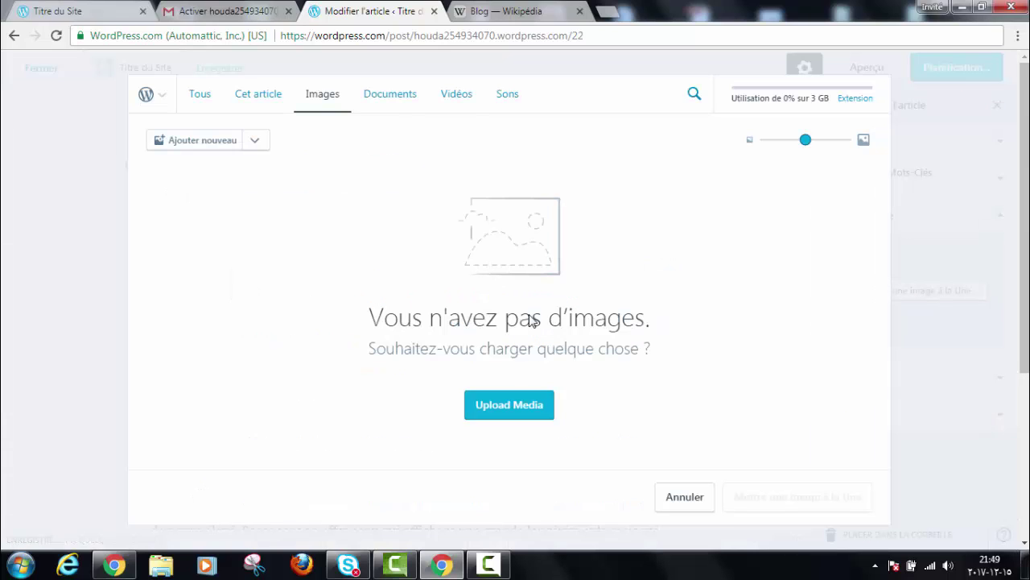
pyautogui.click(497, 408)
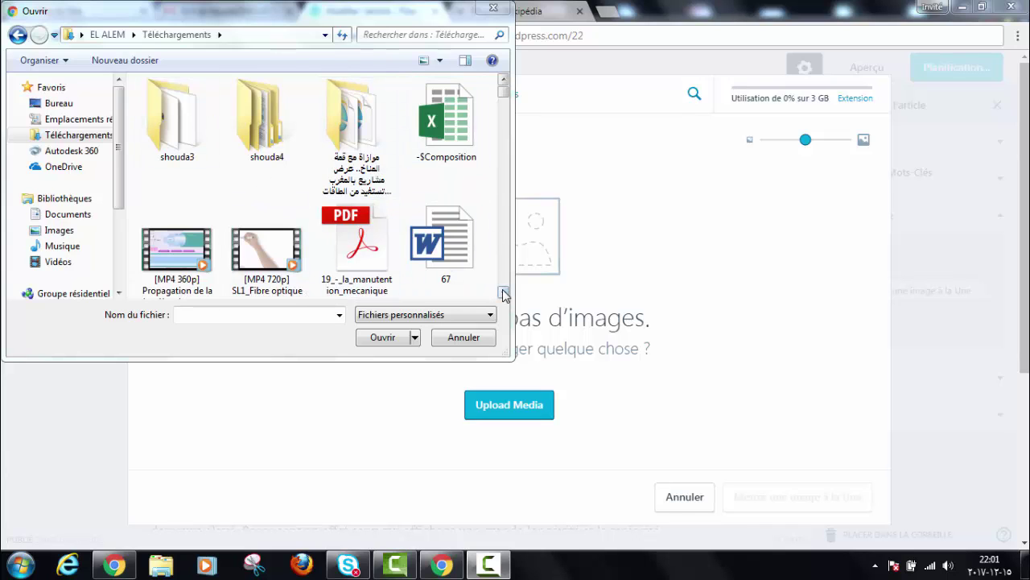
pyautogui.scroll(-5, 503, 283)
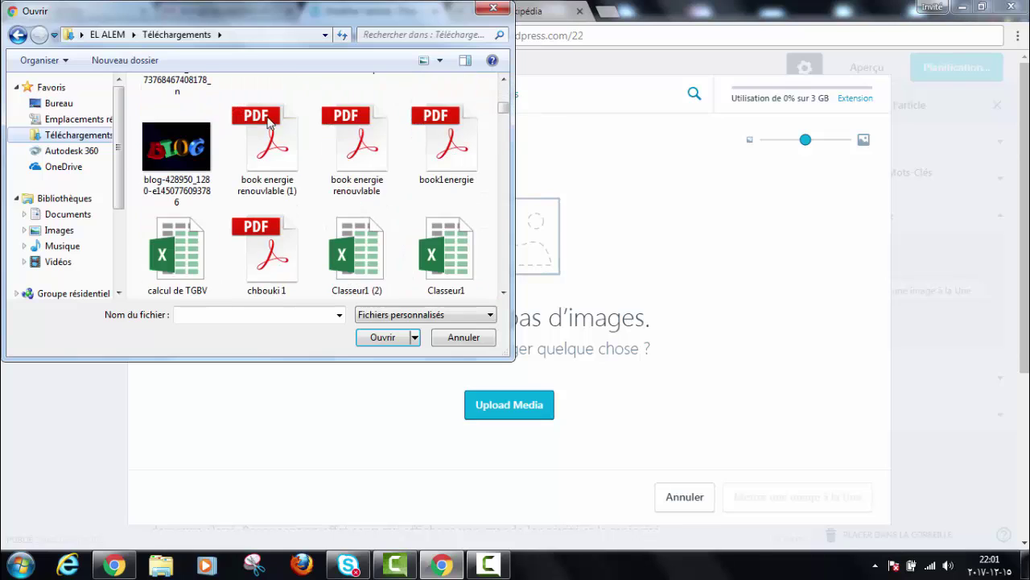
pyautogui.click(188, 166)
pyautogui.click(383, 337)
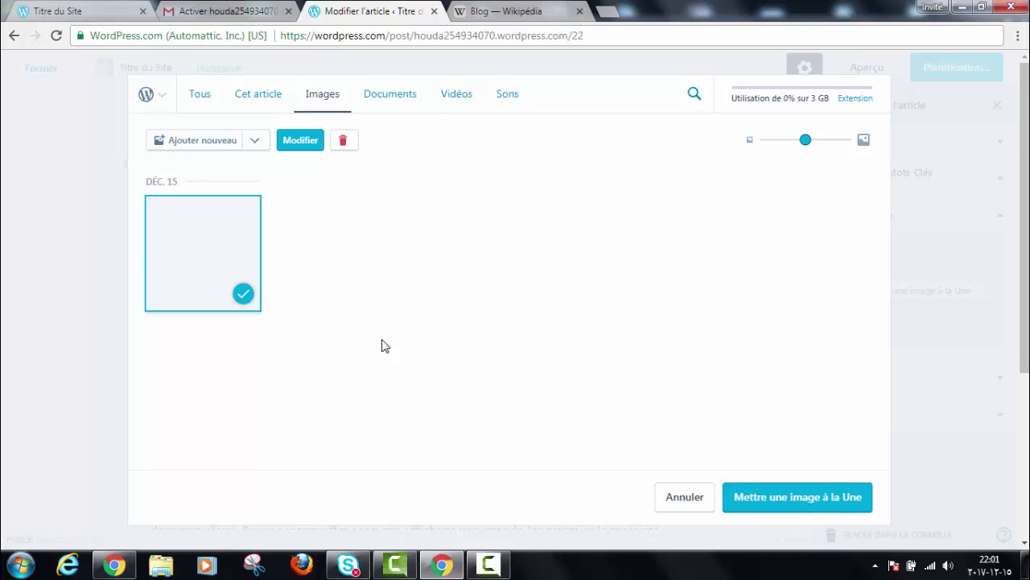
pyautogui.click(786, 503)
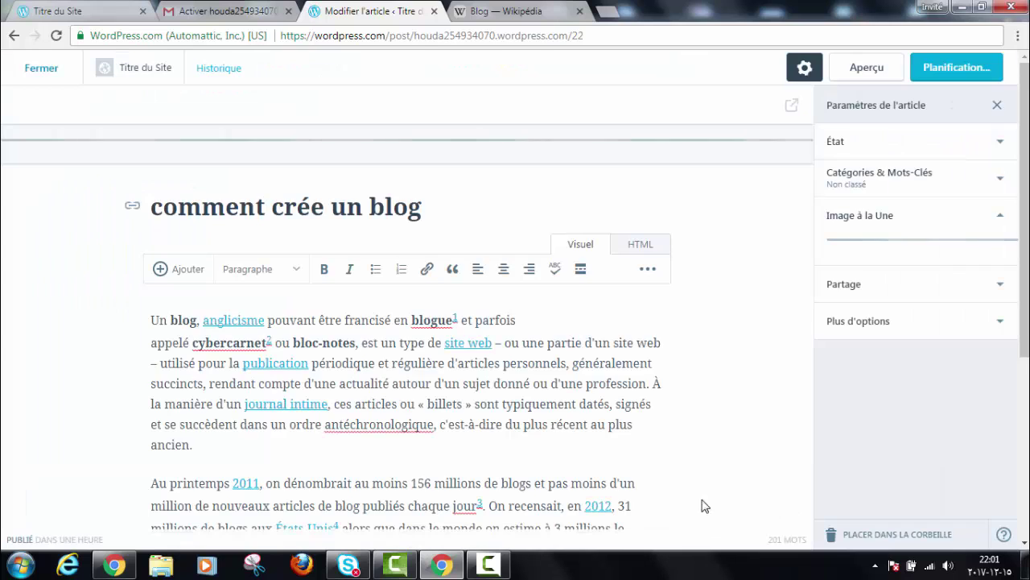
# Submit the article with its scheduled publication, preview it and open it on the site
pyautogui.click(953, 69)
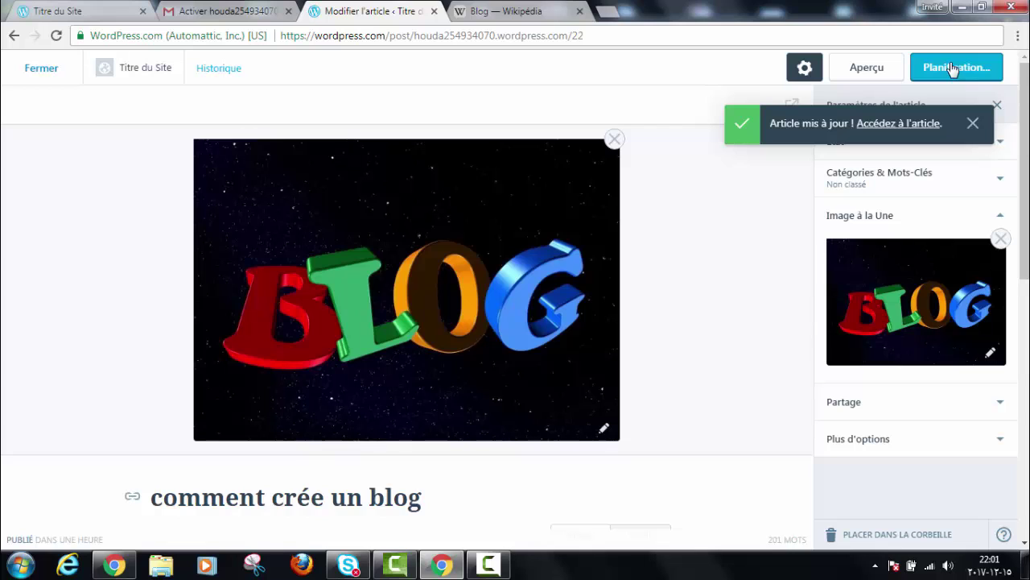
pyautogui.click(868, 70)
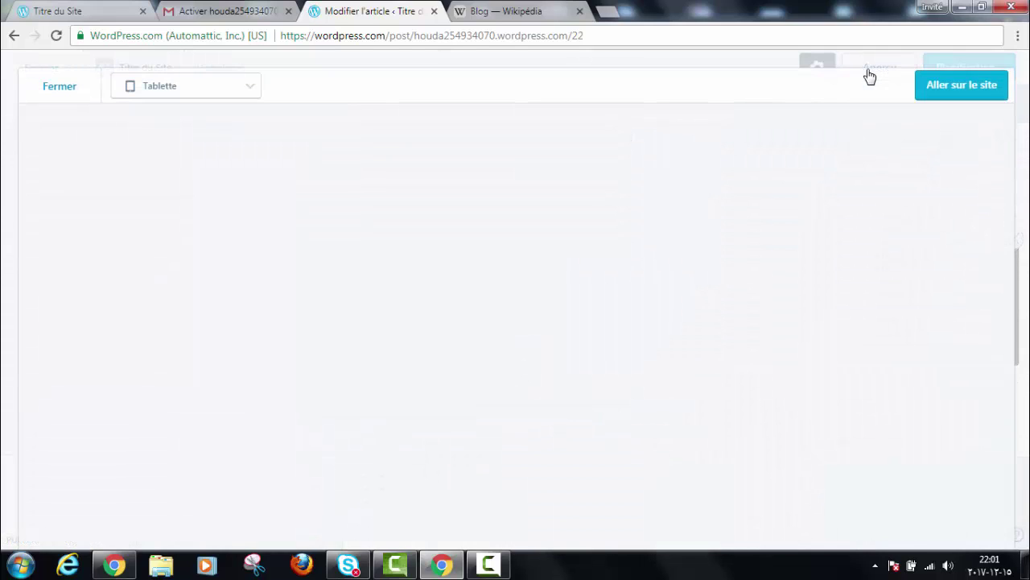
pyautogui.click(945, 87)
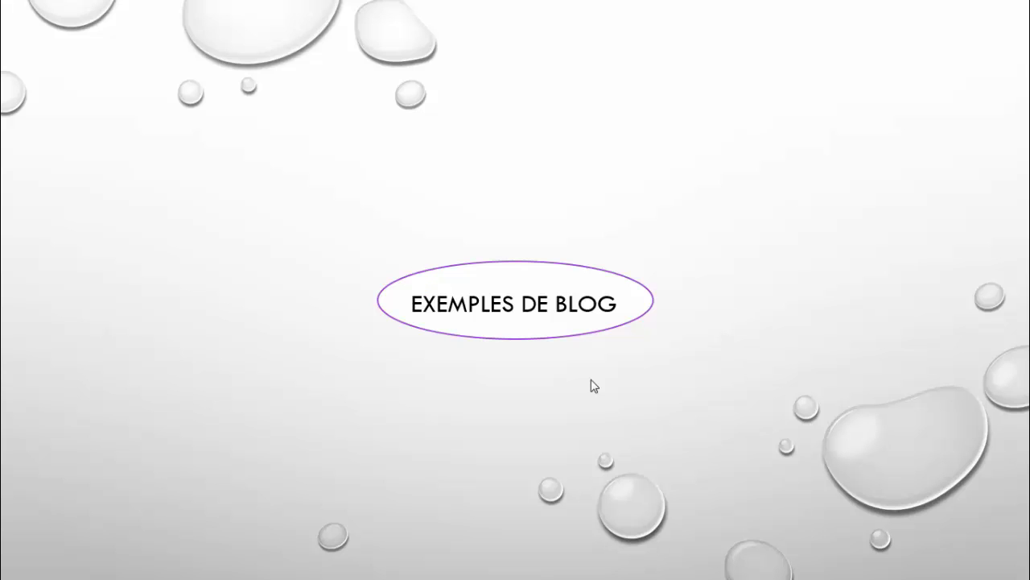
pyautogui.click(549, 337)
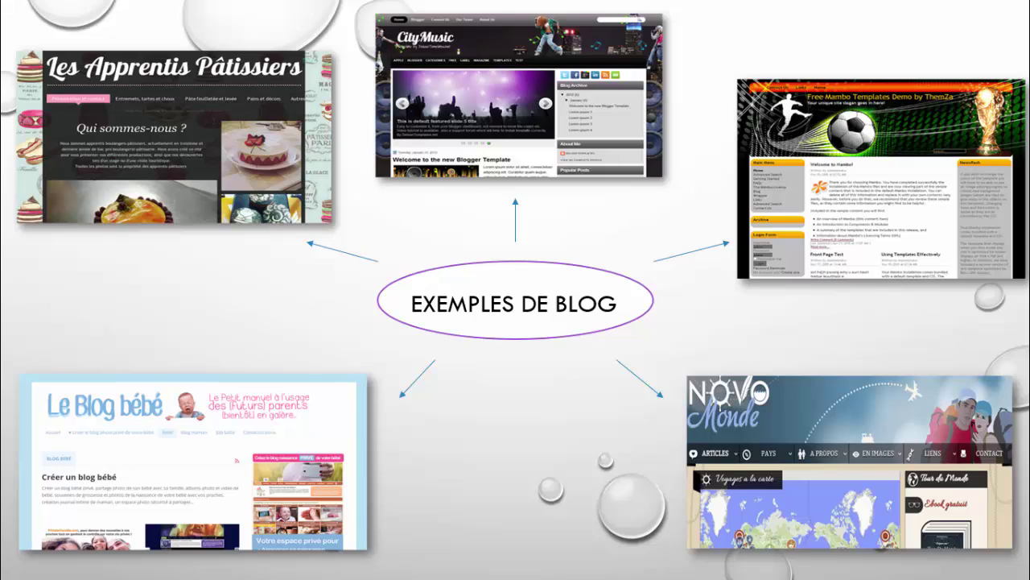
pyautogui.press('Right')
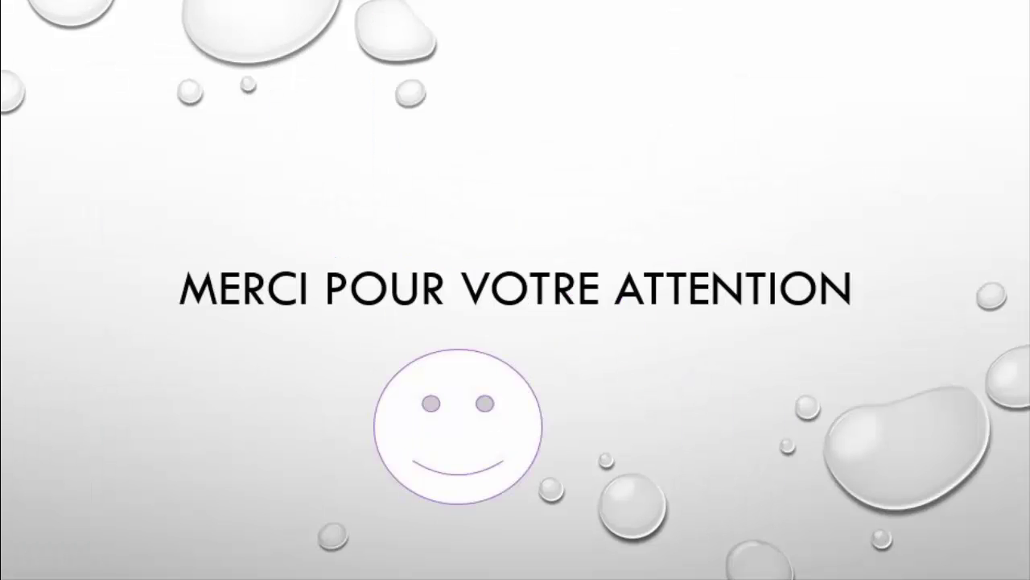